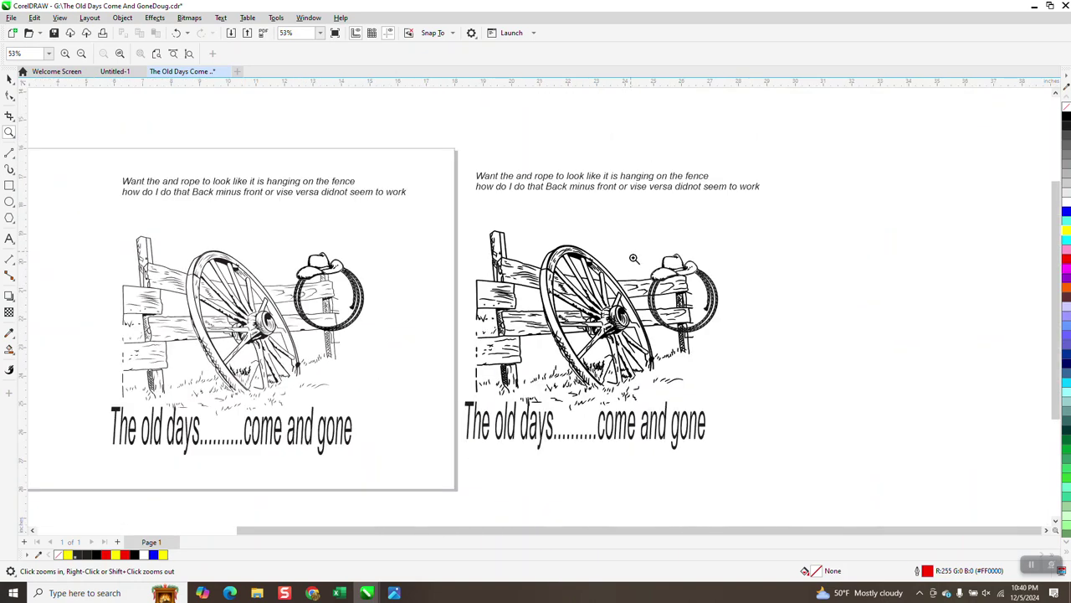
Step: Draw a rectangle about 9.69 by 8.66 inches around the off-page artwork copy and place it behind the artwork with a yellow fill
drag(634, 256, 814, 377)
scroll(627, 319, down, 3)
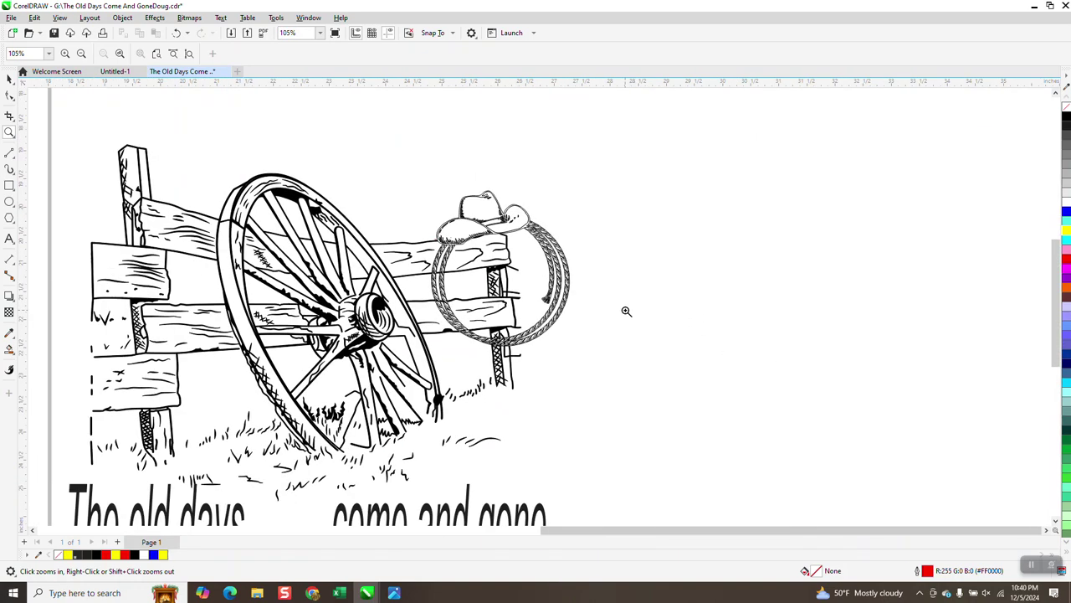
click(10, 185)
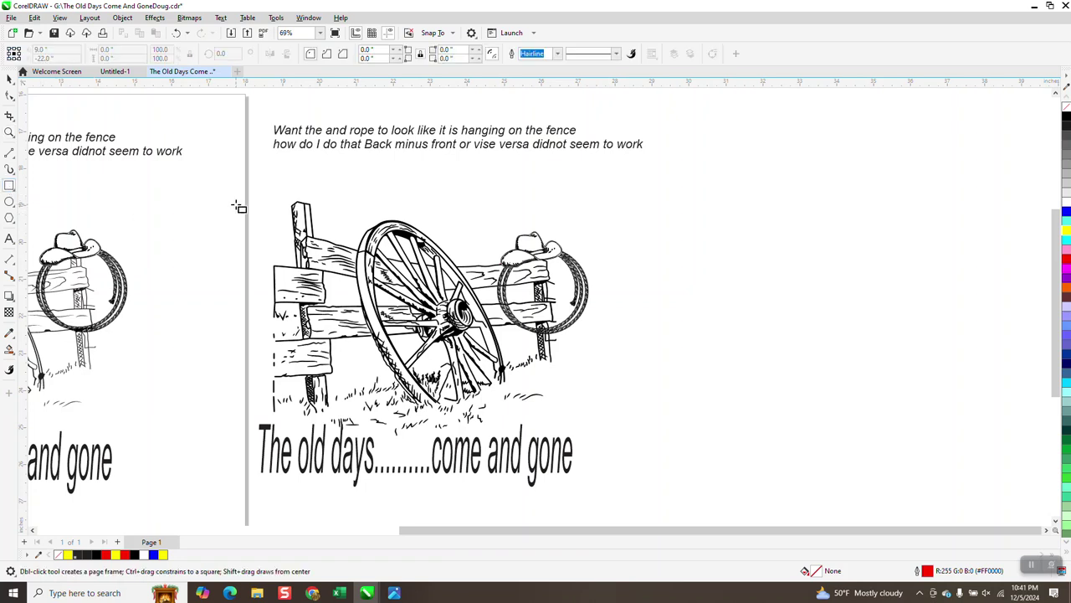
click(11, 80)
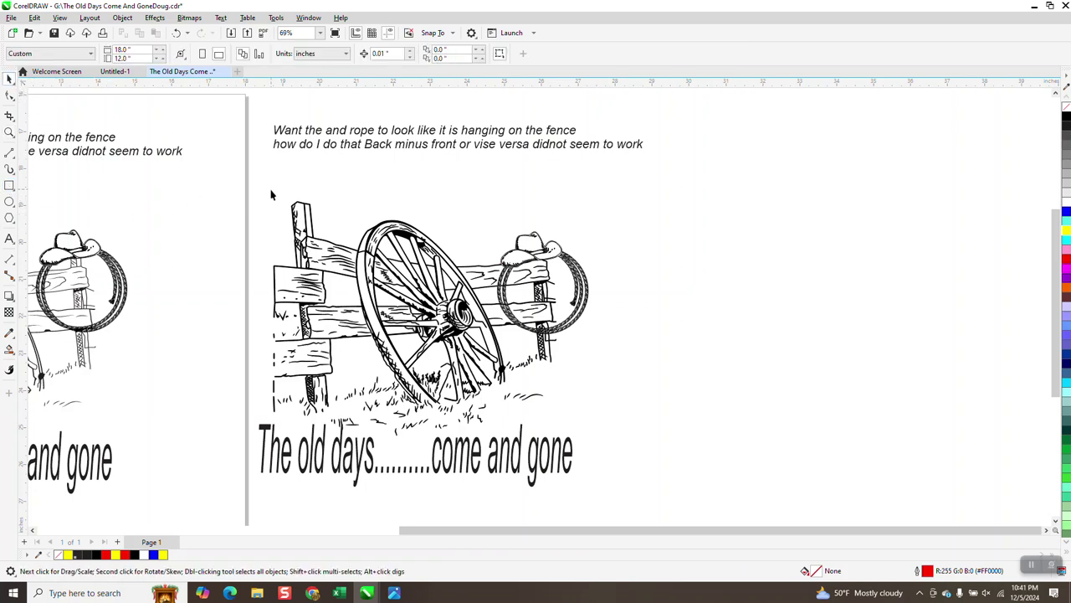
mouse_move(192, 300)
mouse_down()
mouse_move(651, 526)
mouse_move(659, 494)
mouse_up()
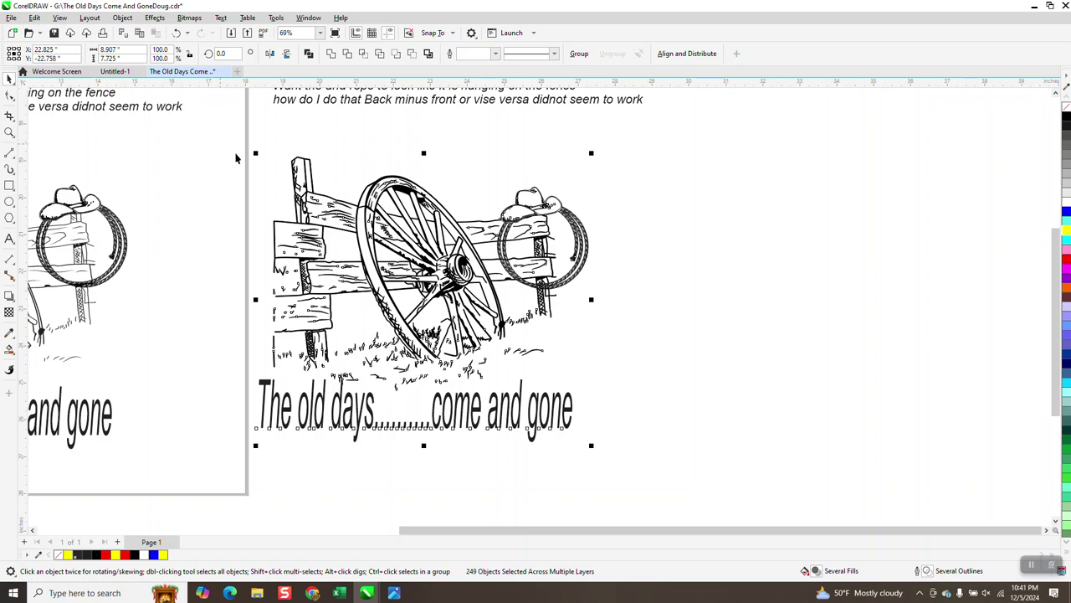
click(8, 186)
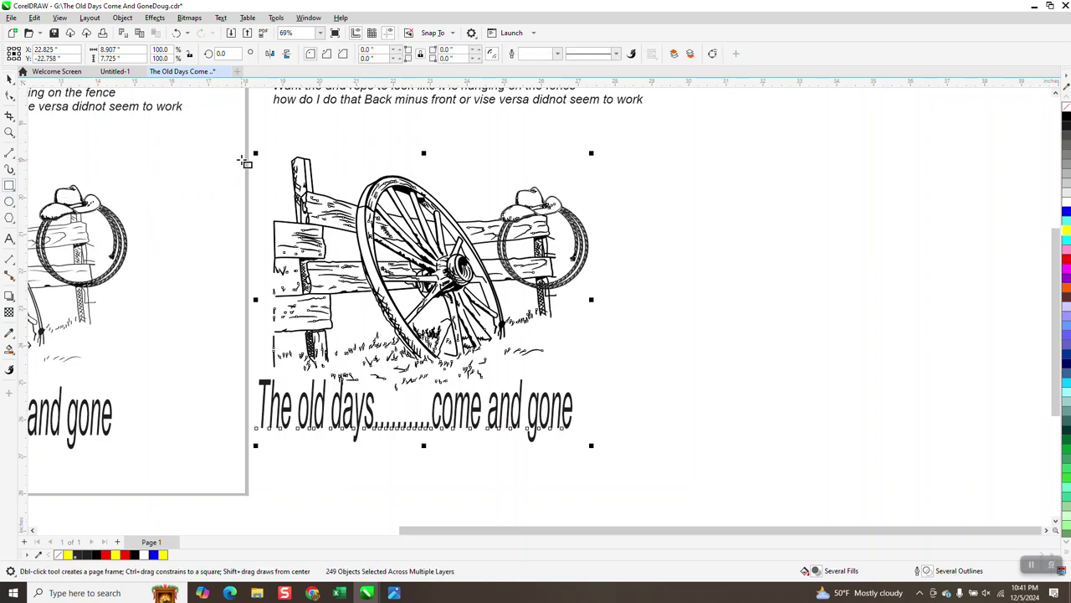
drag(241, 151, 600, 469)
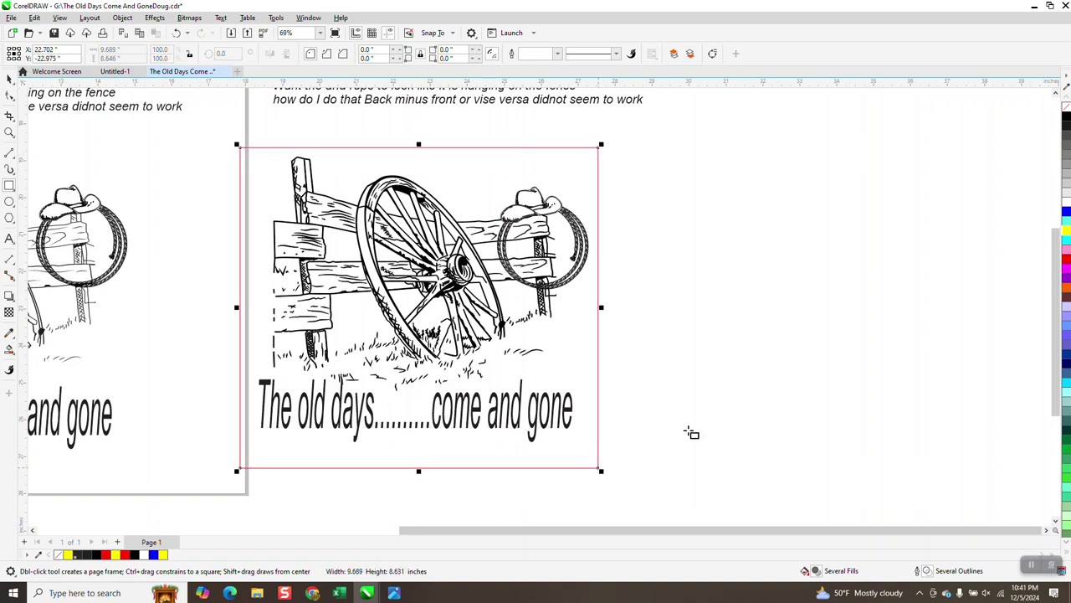
click(1066, 230)
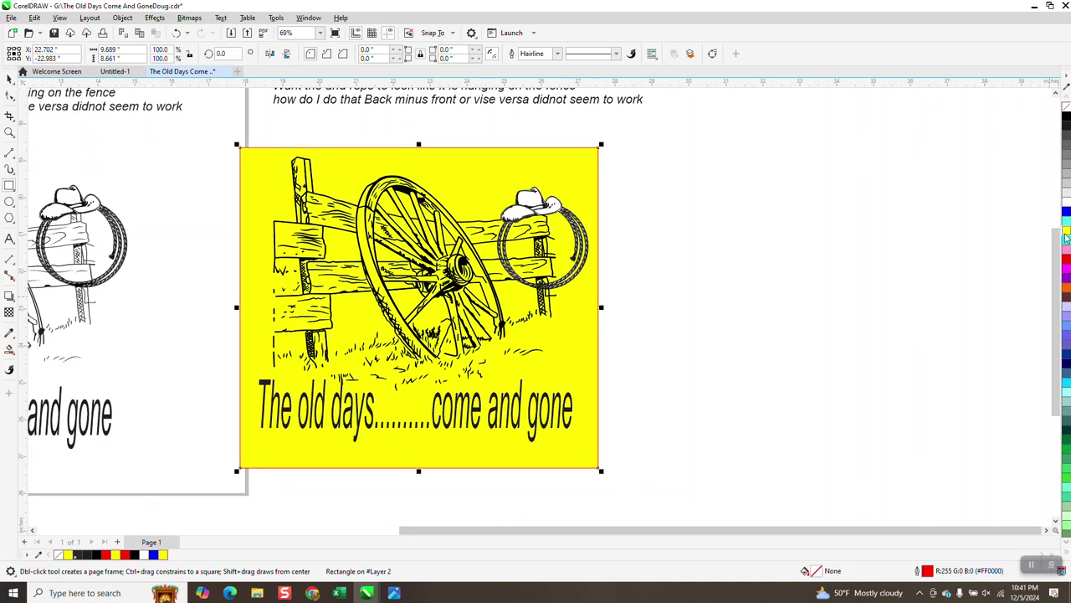
Step: Examine where the rope crosses the fence rails and post in the yellow-backed copy
click(9, 132)
drag(483, 200, 620, 327)
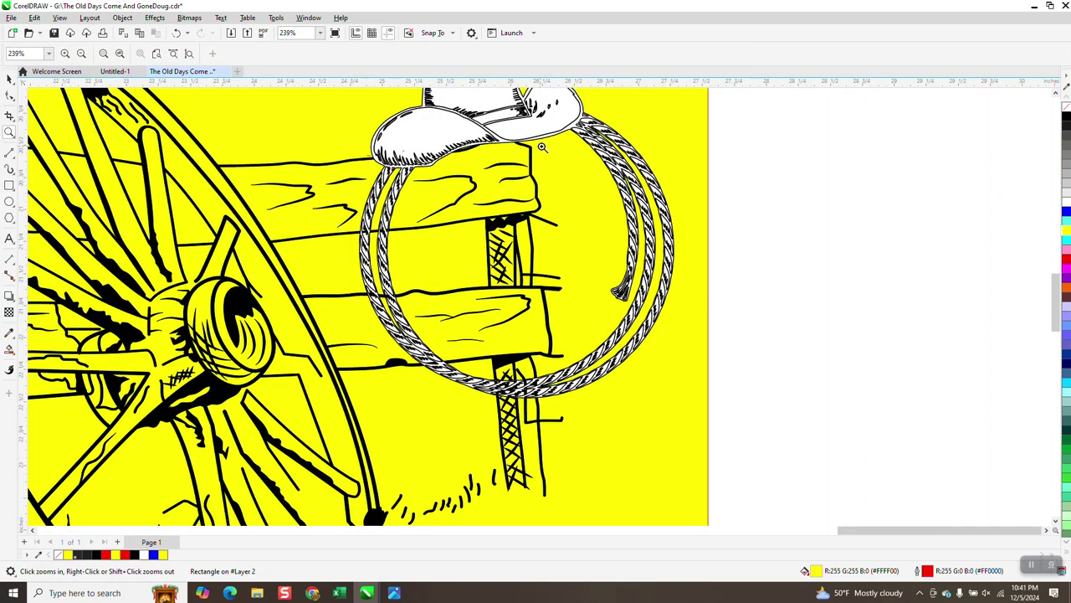
drag(508, 374, 538, 408)
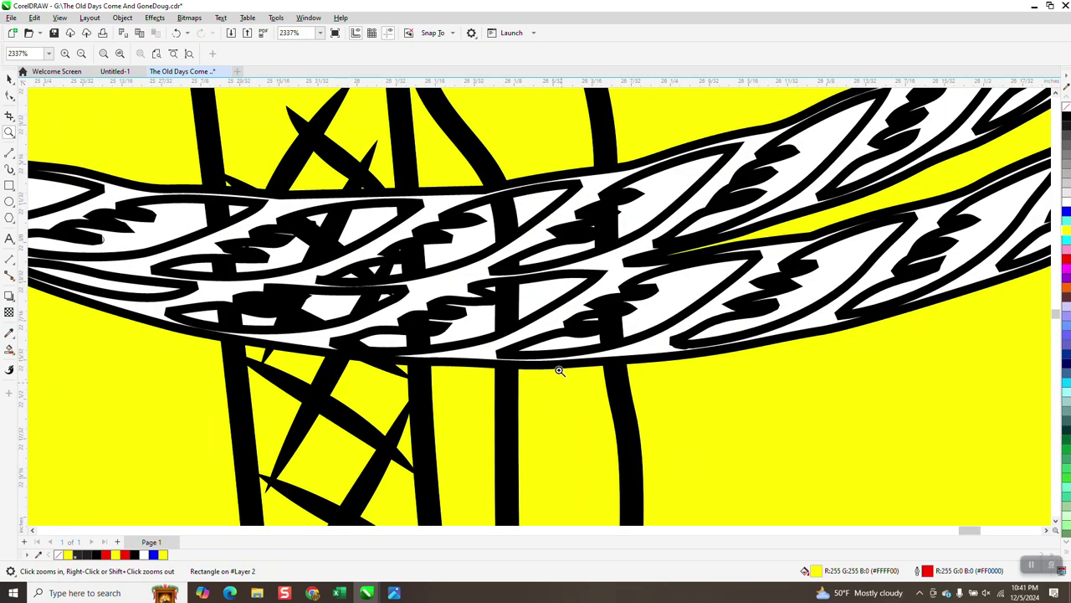
scroll(551, 295, down, 3)
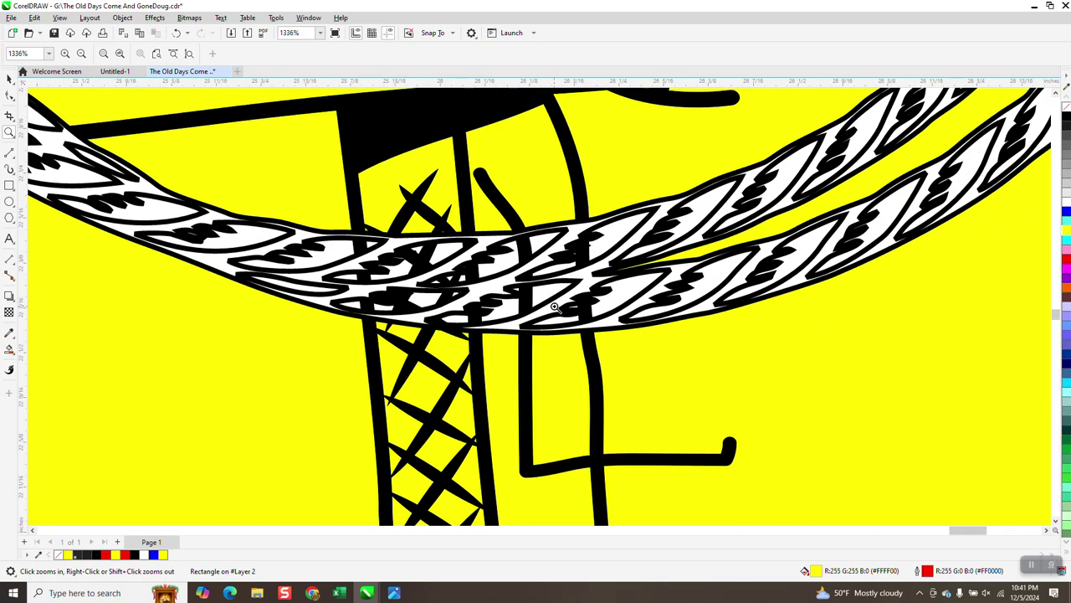
scroll(554, 309, down, 1)
scroll(544, 351, down, 1)
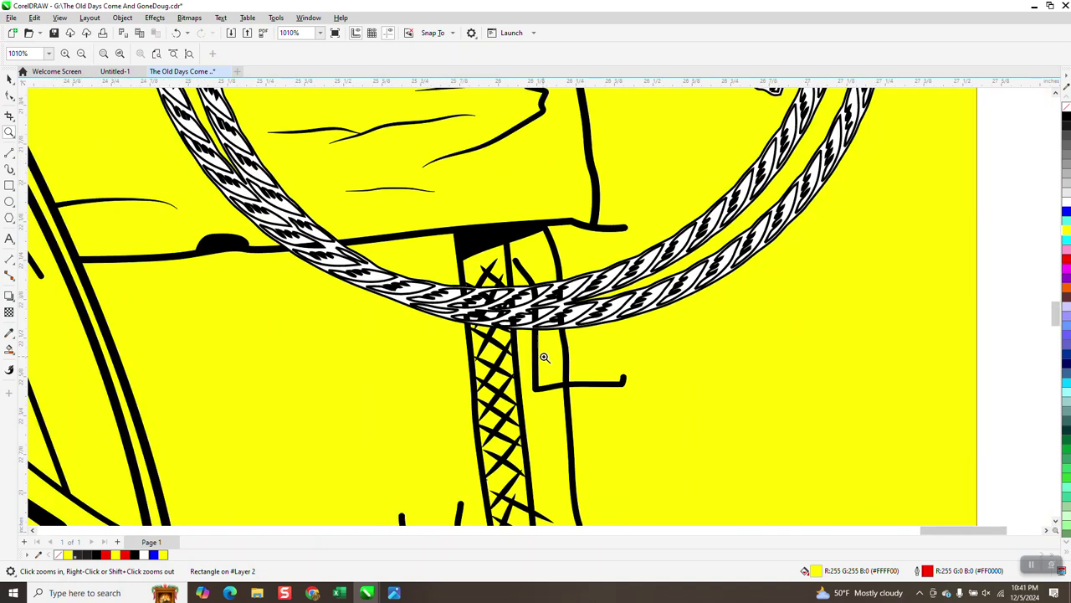
scroll(544, 358, down, 2)
scroll(563, 379, down, 4)
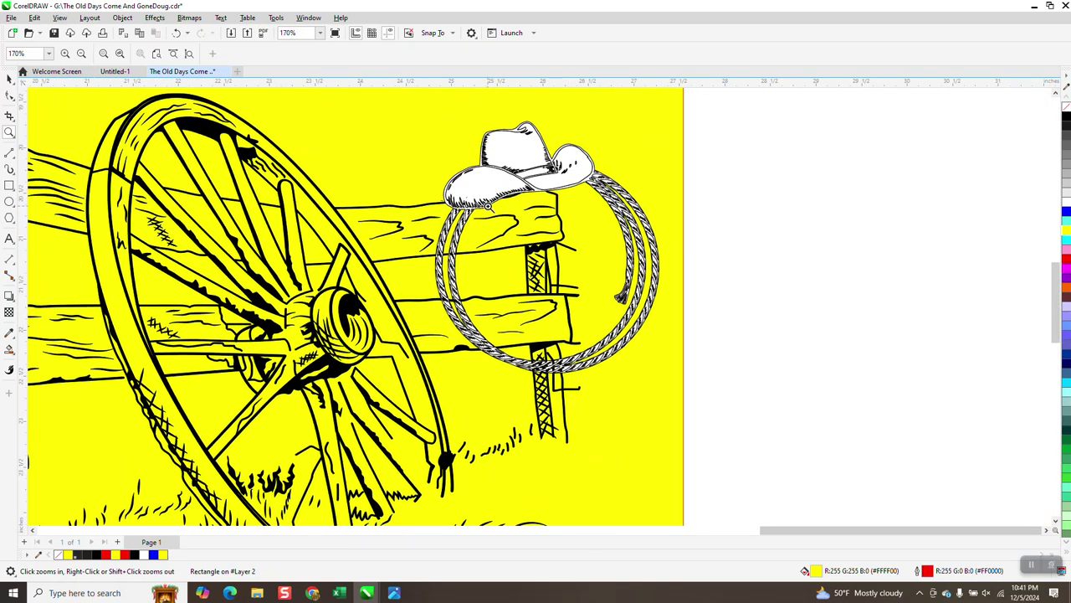
Step: Remove the fill from the hat's crown in the yellow-backed copy
click(9, 78)
click(519, 159)
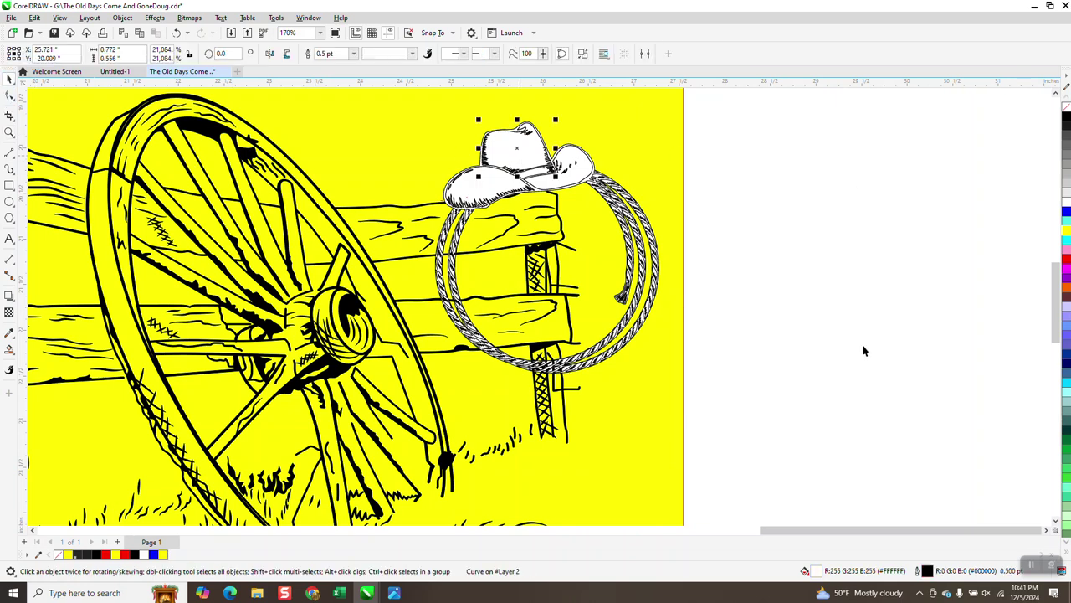
click(1066, 109)
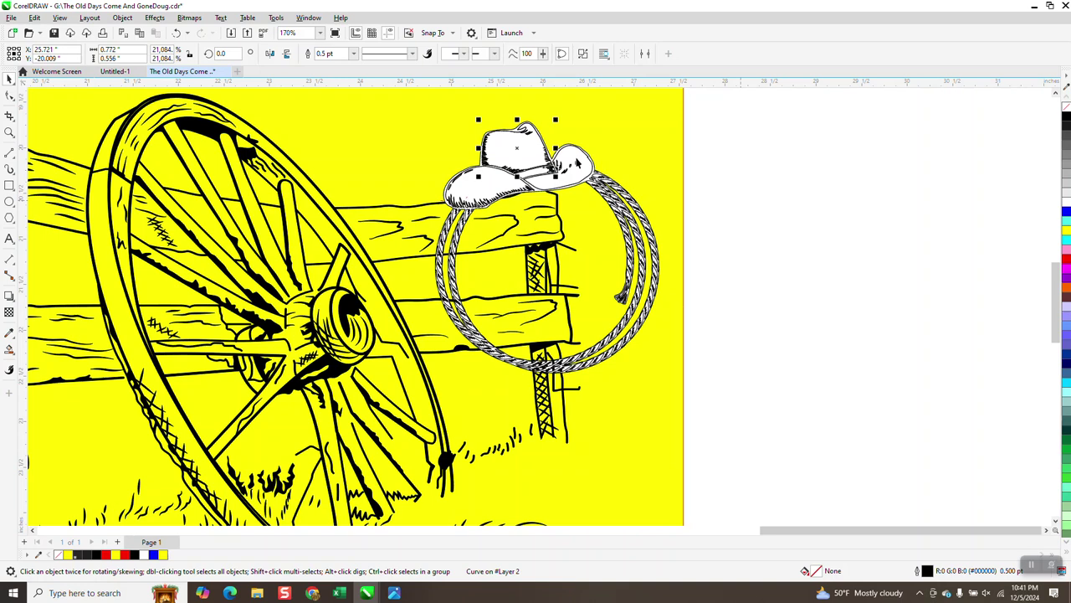
Step: Try moving the unfilled hat crown away from the rest of the hat, and undo the move
drag(524, 149, 692, 156)
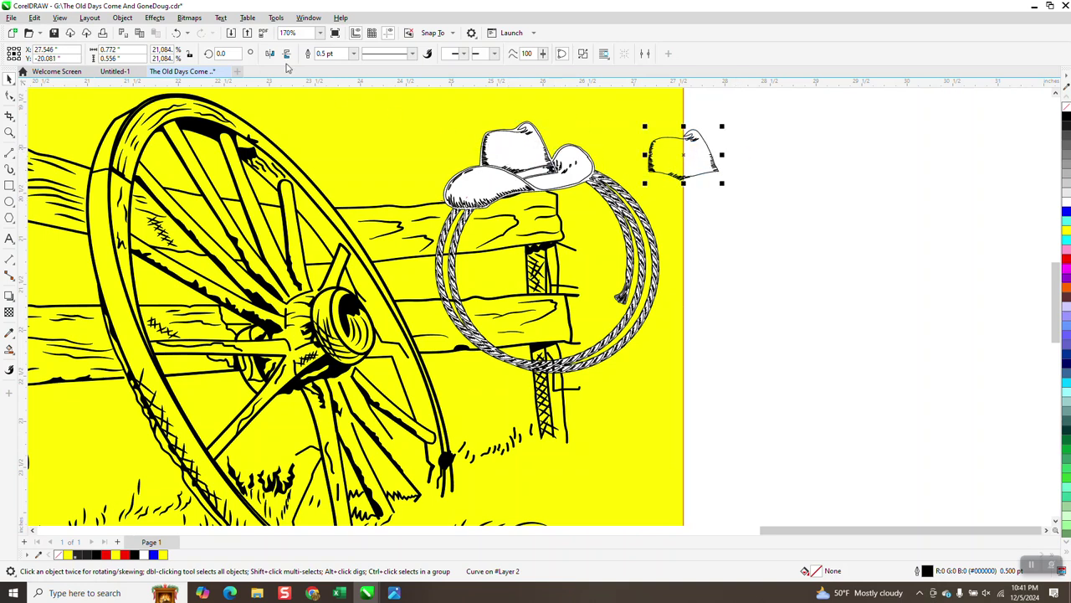
click(175, 33)
click(705, 118)
click(525, 159)
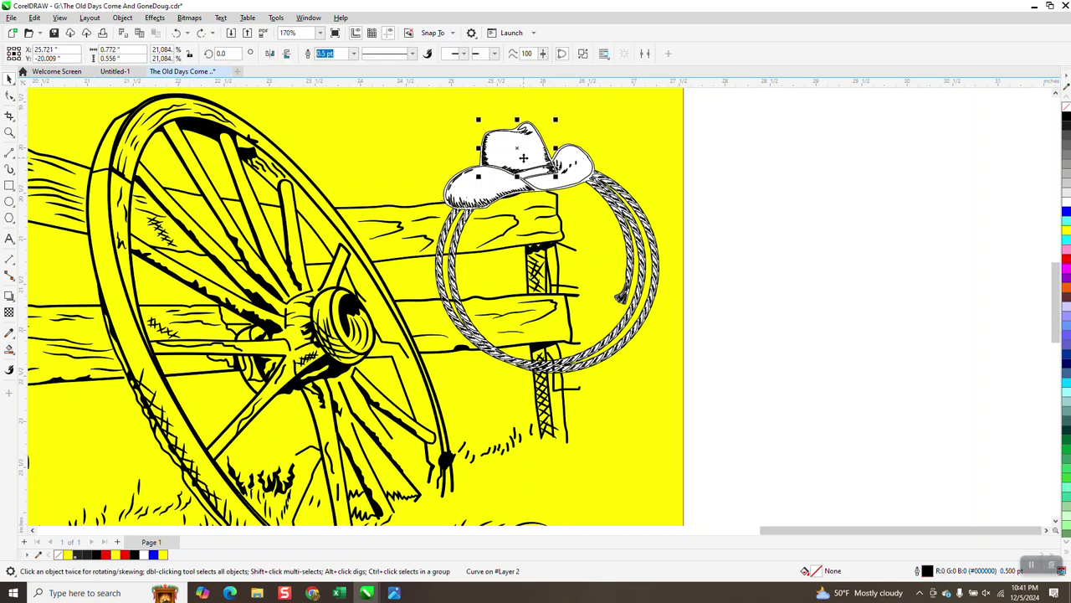
click(682, 165)
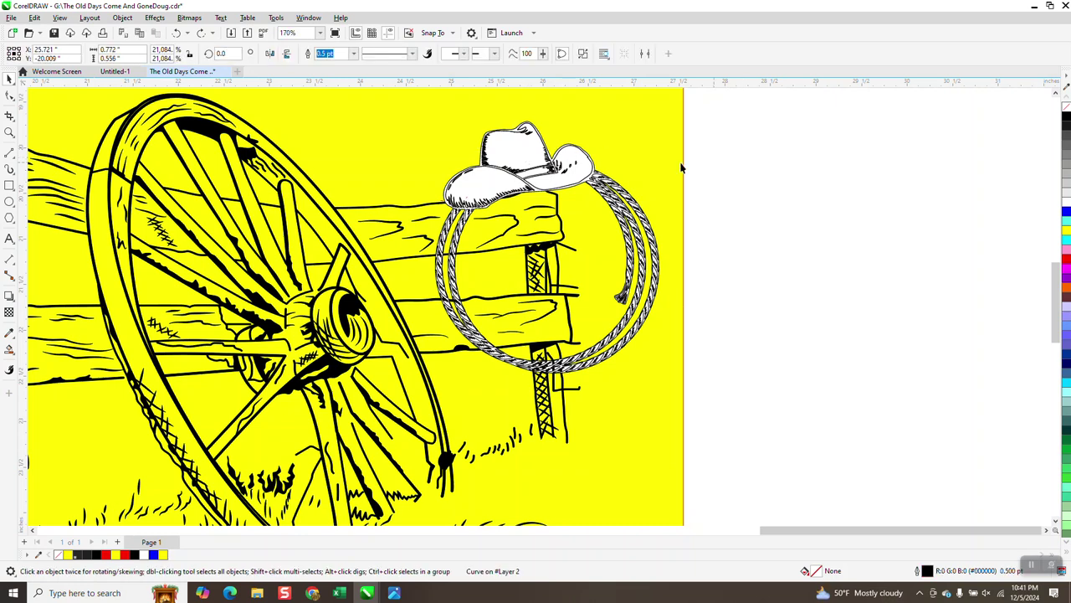
Step: Try moving the white backing shape away from behind the hat and rope, and undo the move
click(493, 147)
click(574, 177)
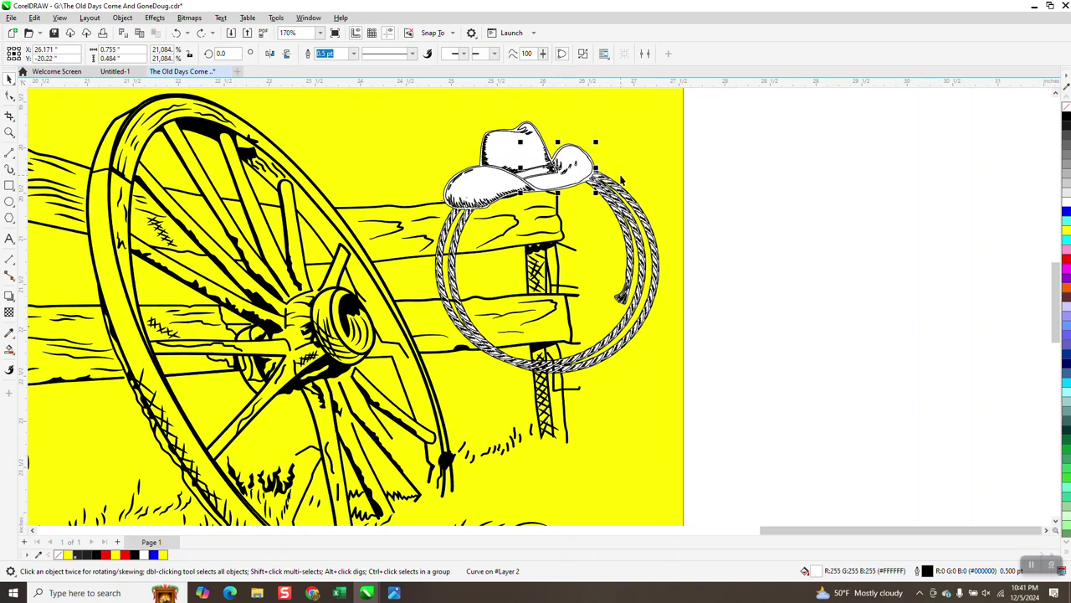
key(Escape)
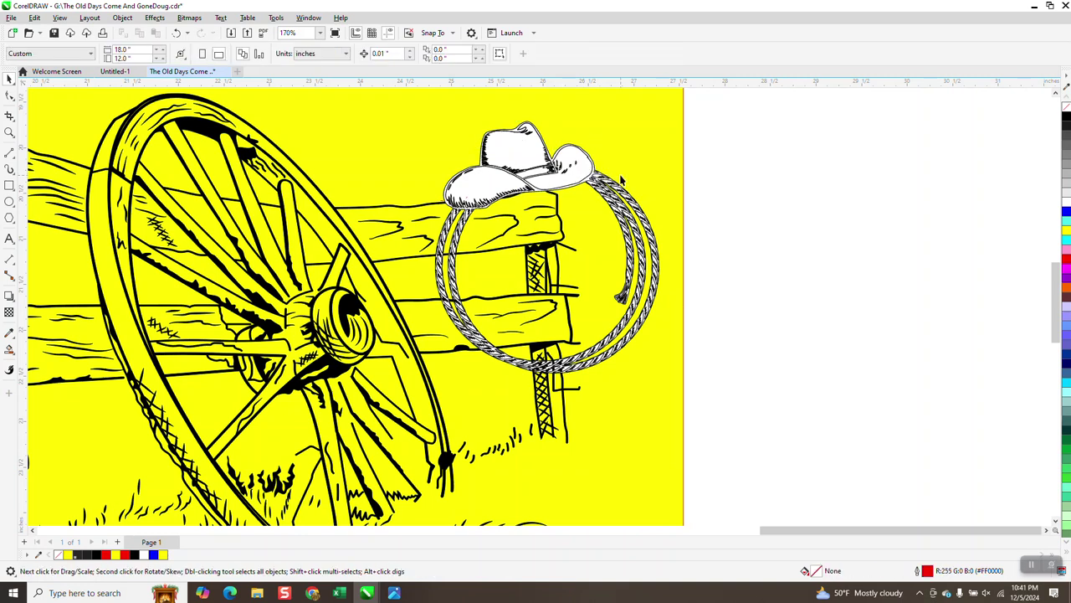
click(584, 170)
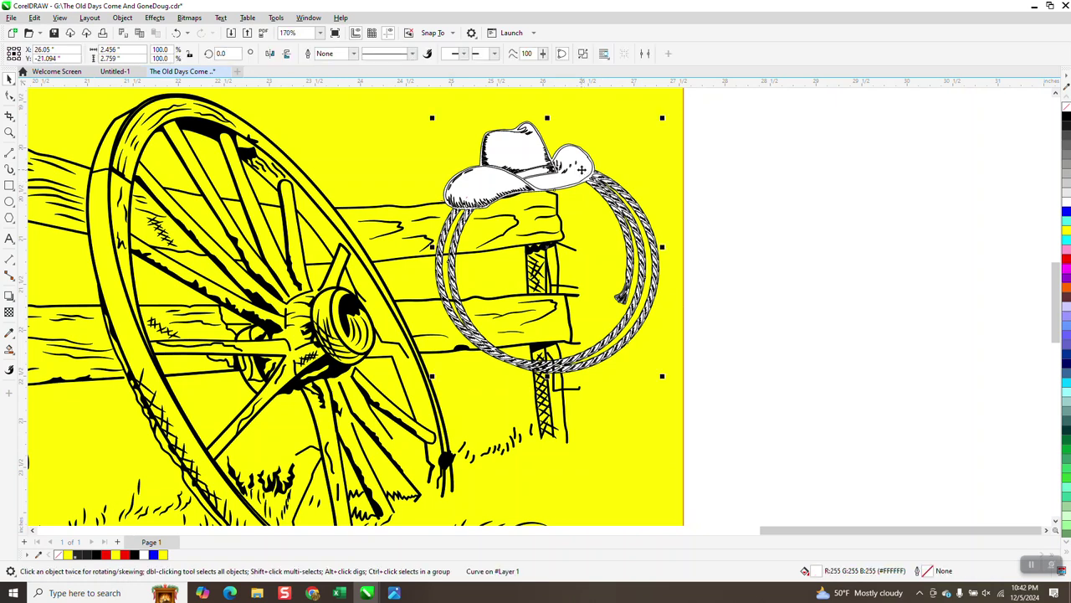
drag(580, 170, 782, 178)
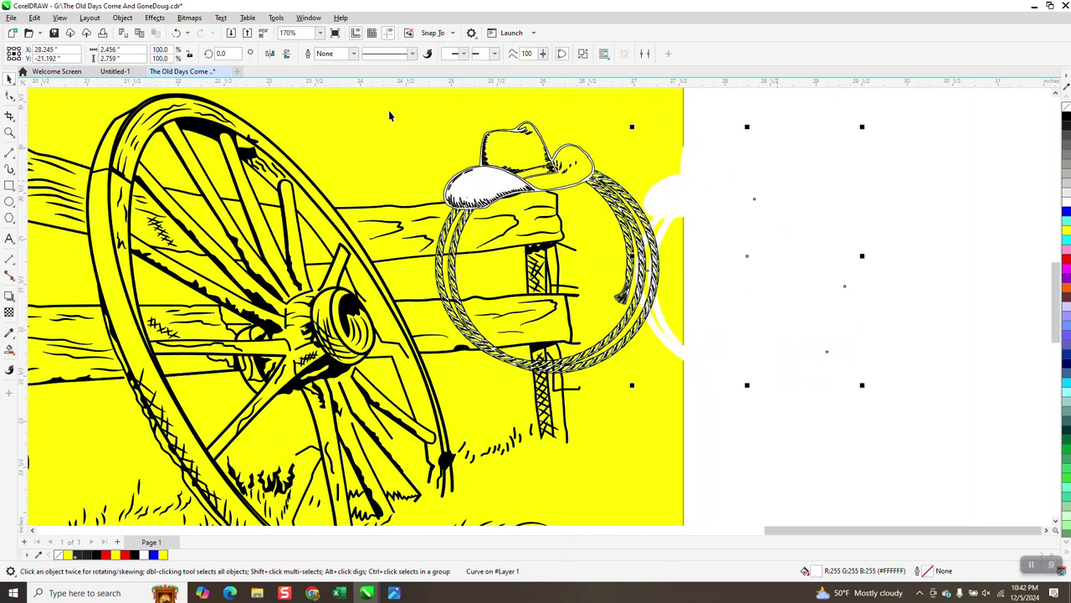
click(175, 33)
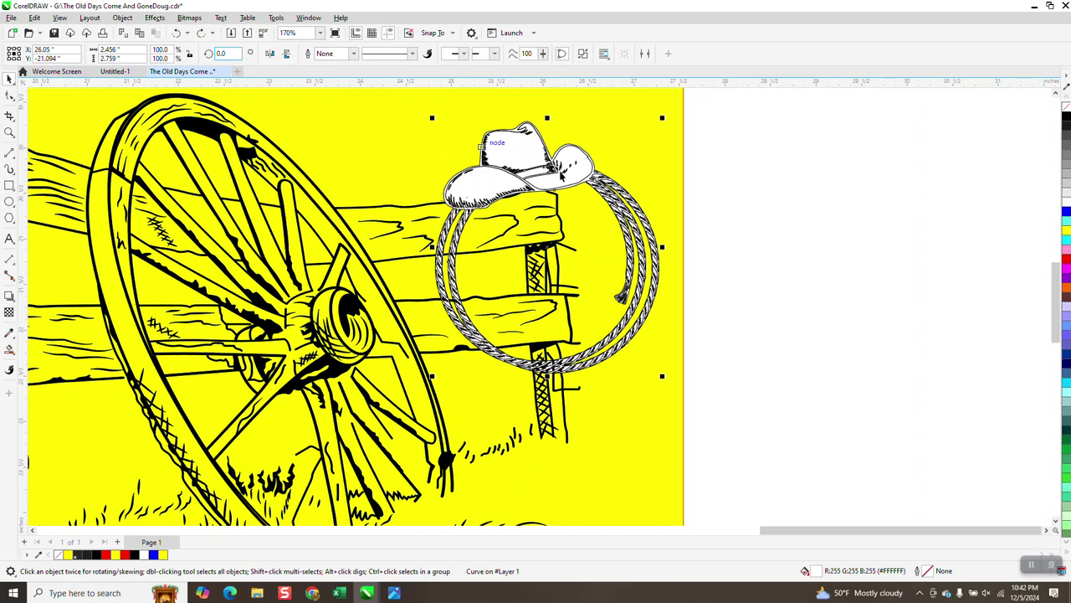
key(ctrl+z)
Step: Move the whole yellow-backed artwork, including its rectangle and lettering, about 12.3 inches to the right, farther from the page
scroll(752, 238, down, 5)
click(496, 191)
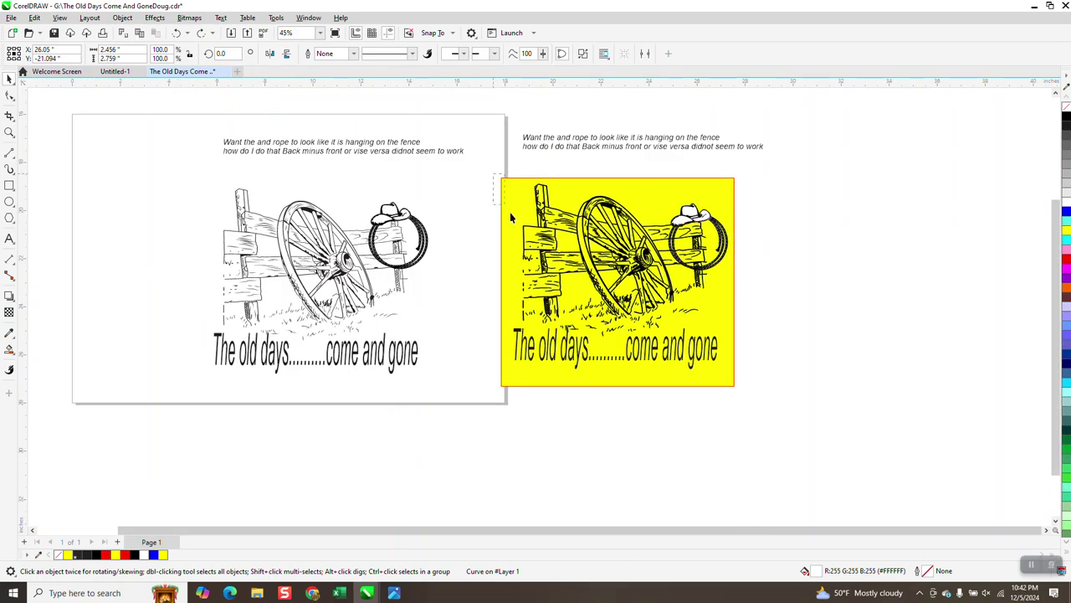
drag(809, 407, 810, 408)
drag(621, 271, 917, 273)
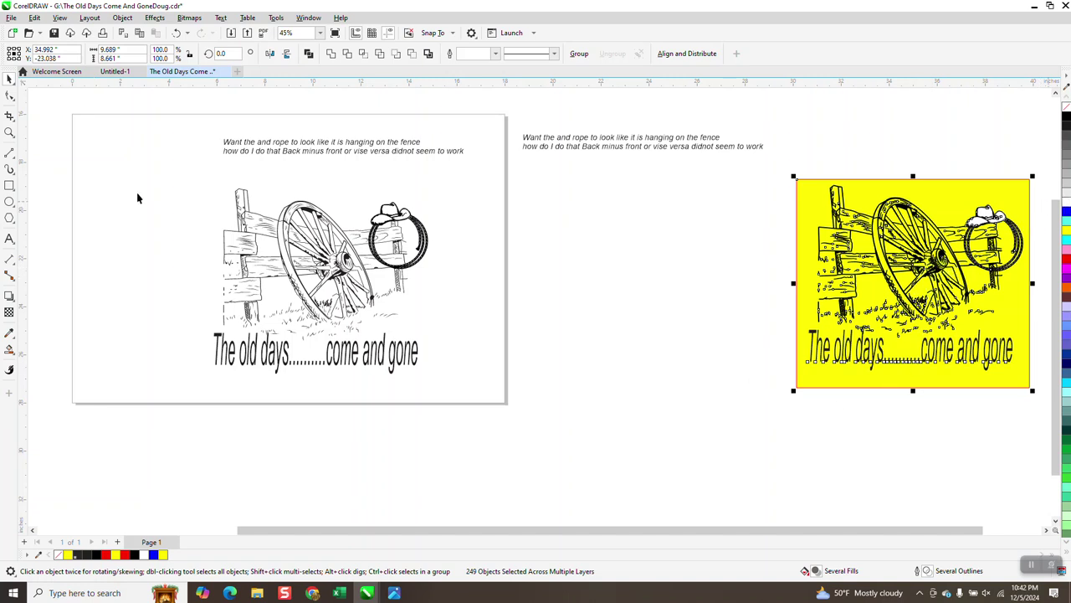
Step: Inspect the hat and rope in the yellow-backed copy and check how the hat-and-rope and fence artwork on the page are grouped
key(z)
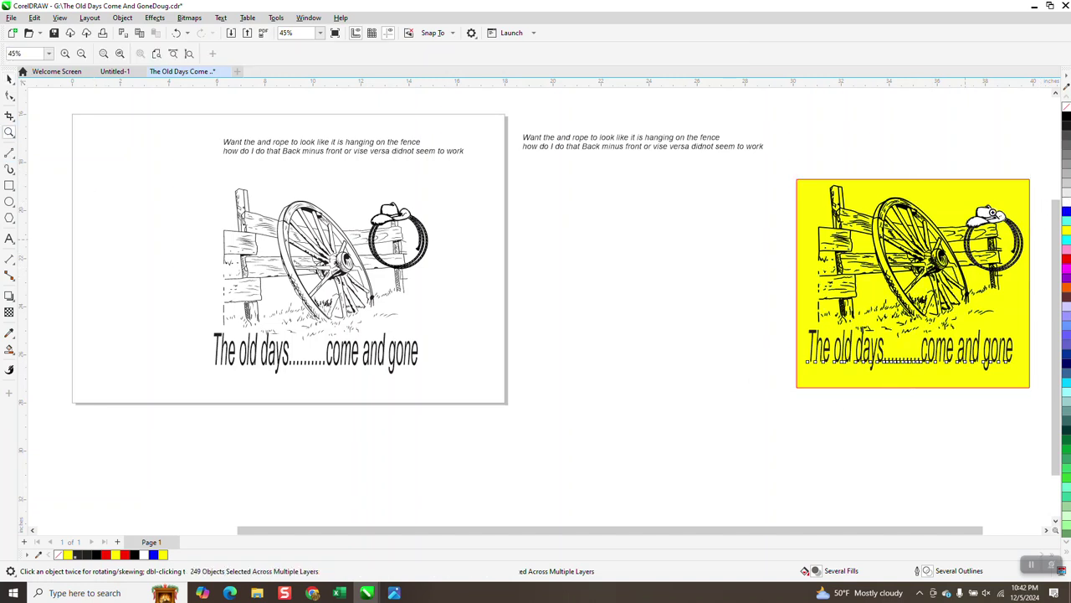
drag(973, 209, 1011, 260)
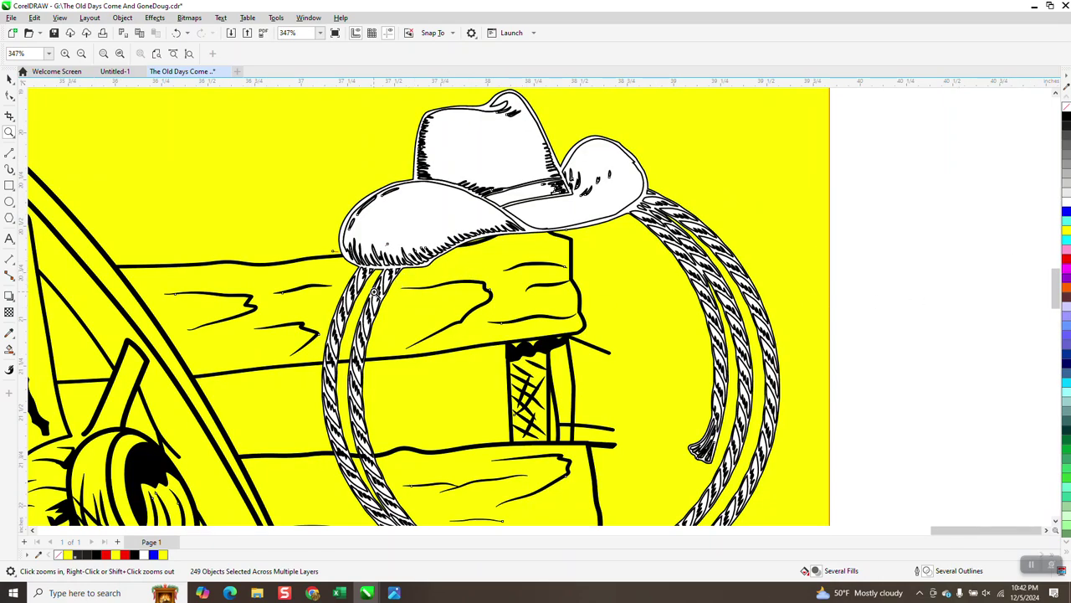
scroll(534, 320, down, 2)
scroll(1000, 270, down, 6)
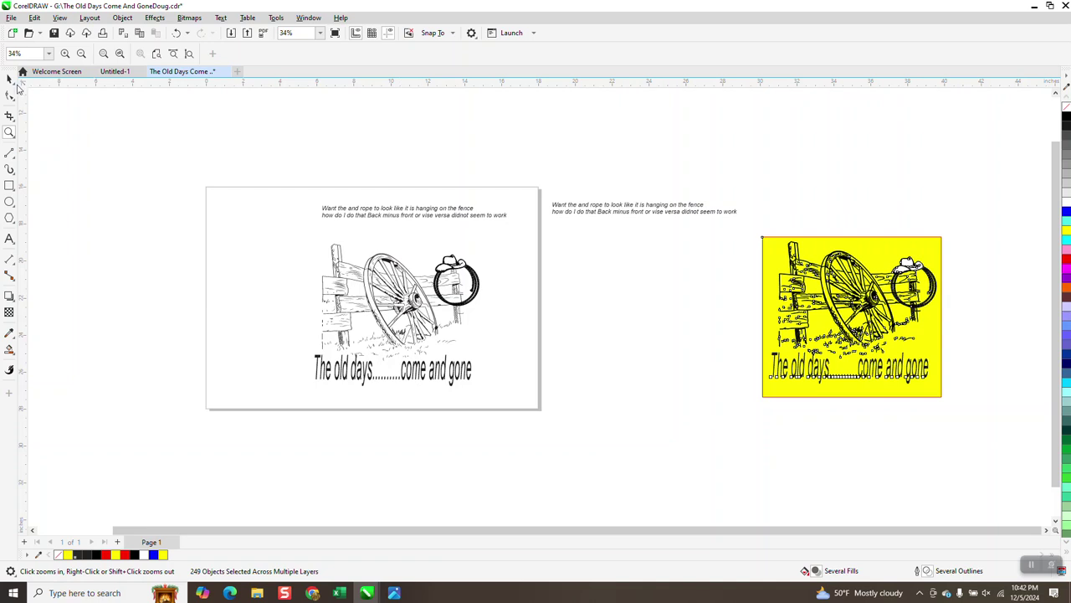
click(9, 77)
key(Escape)
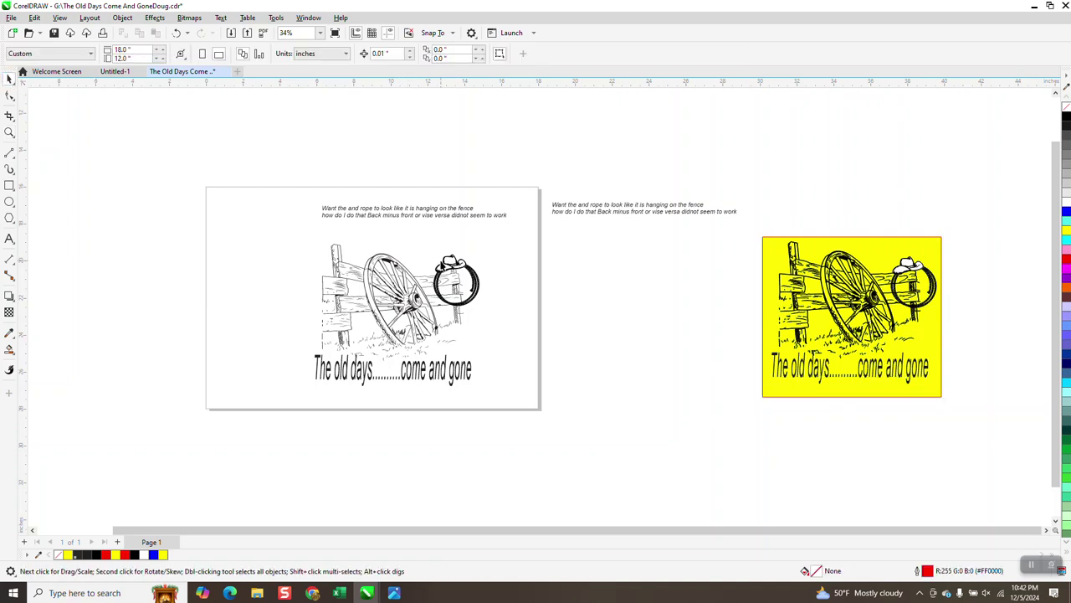
click(450, 268)
key(Escape)
click(338, 262)
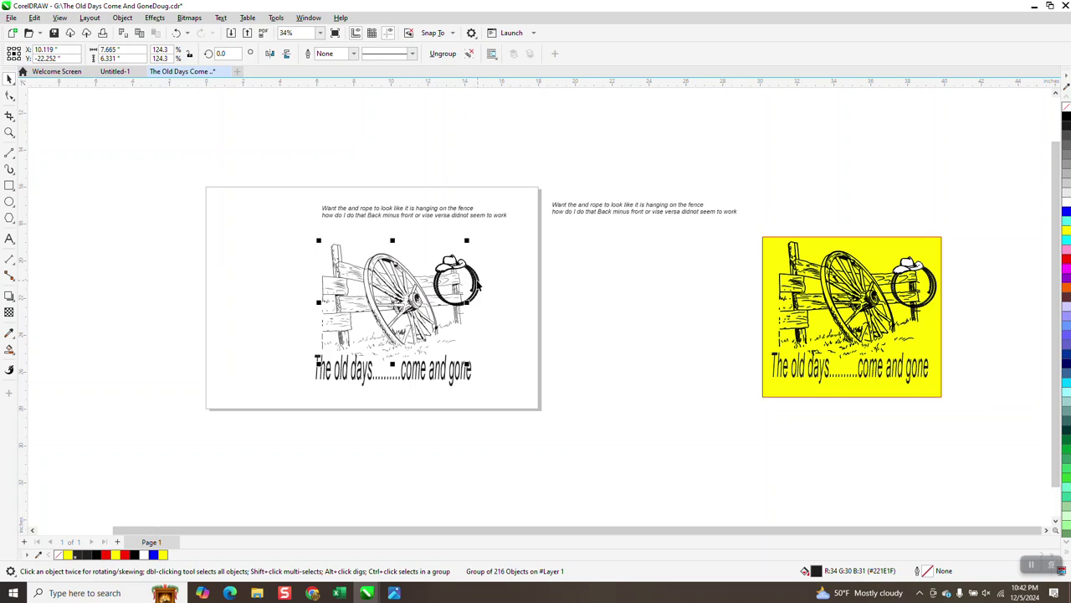
Step: Set the nudge distance to 4 inches and nudge the page artwork's hat-and-rope group 4 inches to the right
click(418, 150)
drag(395, 54, 343, 62)
text(4)
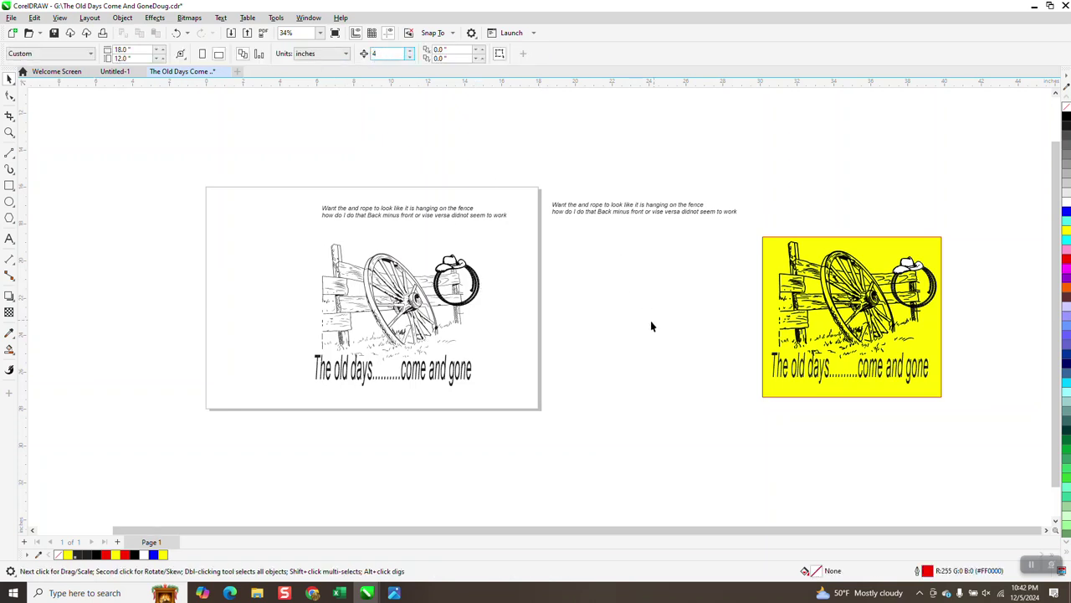
click(474, 285)
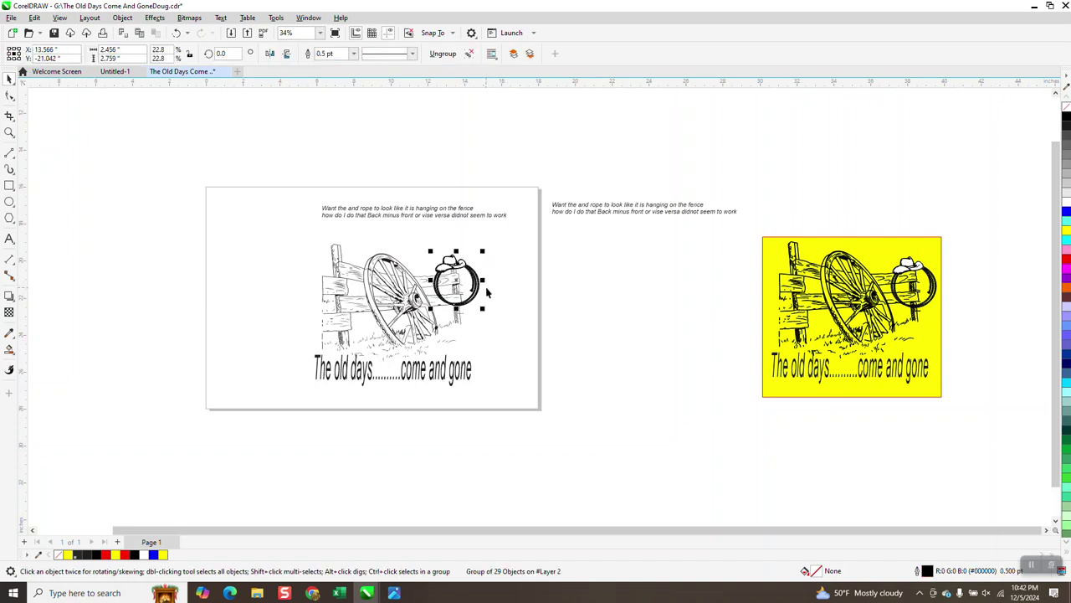
key(Right)
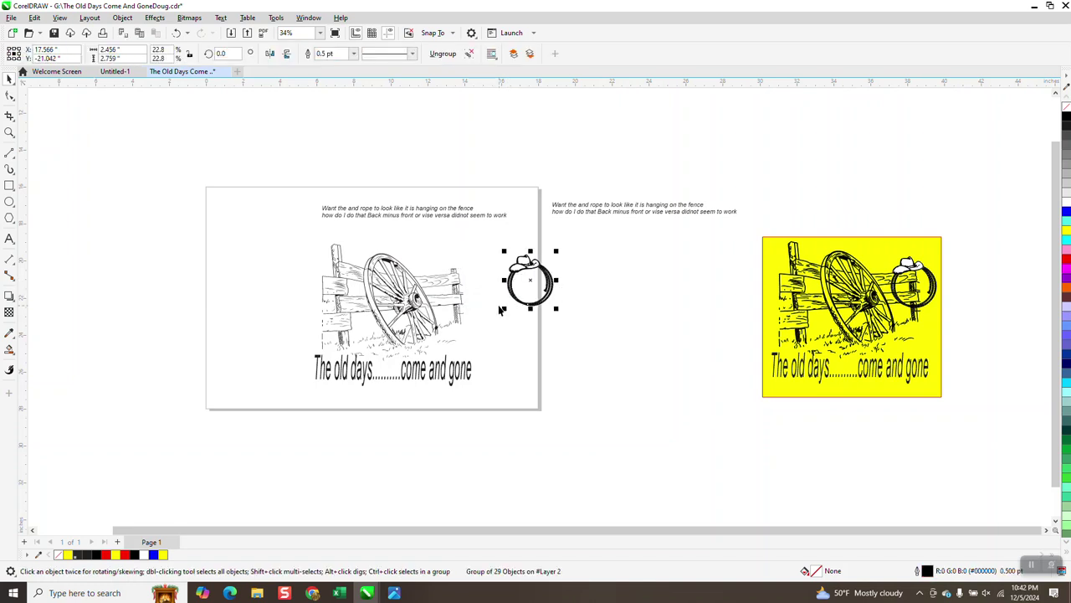
Step: Ungroup the fence-and-wheel artwork on the page completely, including its nested groups
click(9, 132)
drag(259, 217, 602, 404)
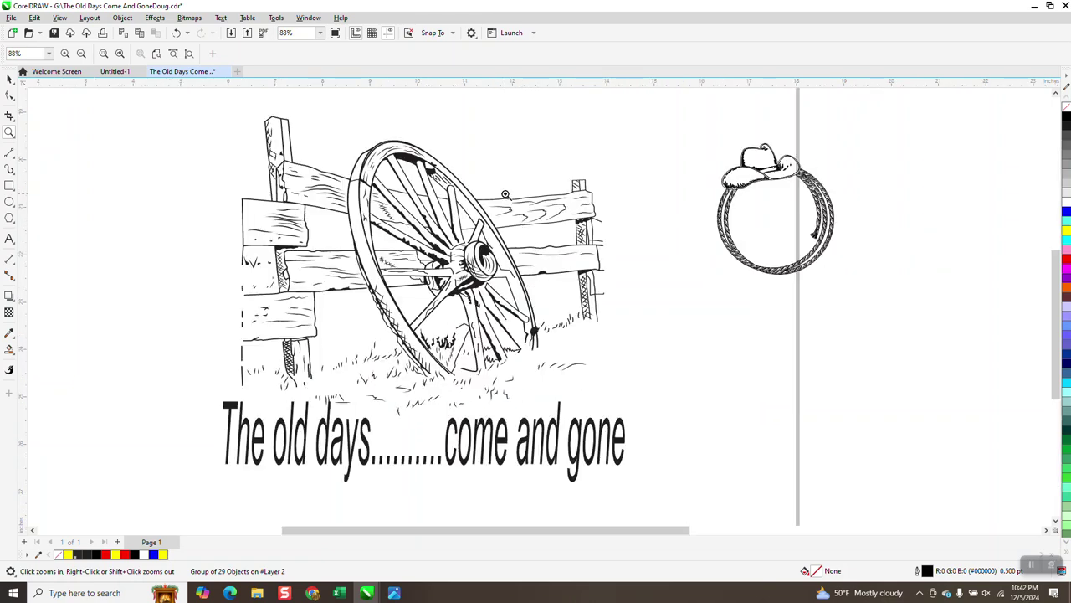
click(658, 289)
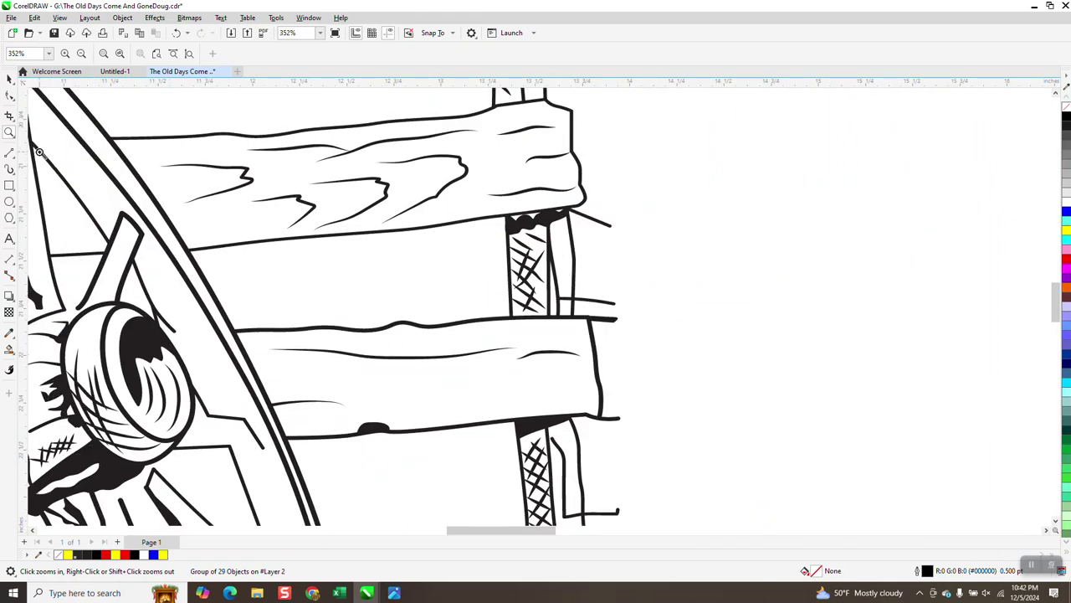
click(7, 79)
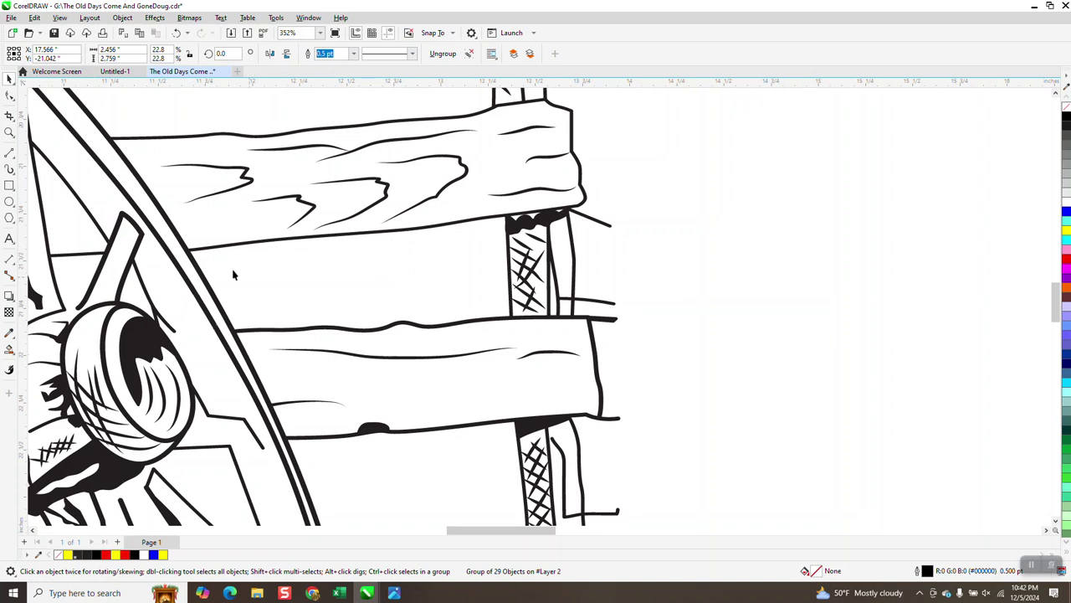
click(298, 139)
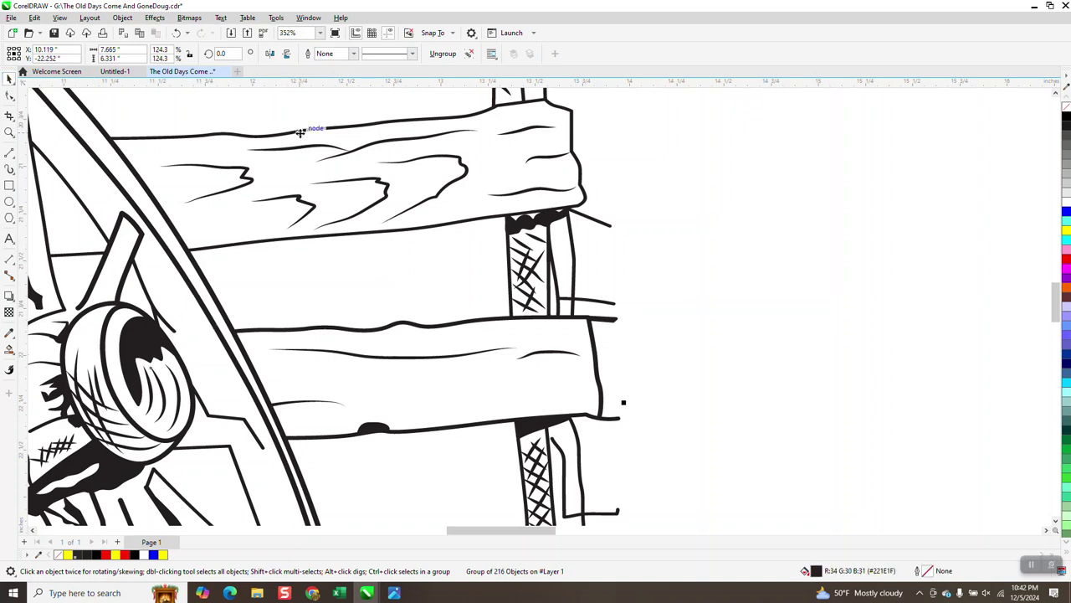
click(122, 18)
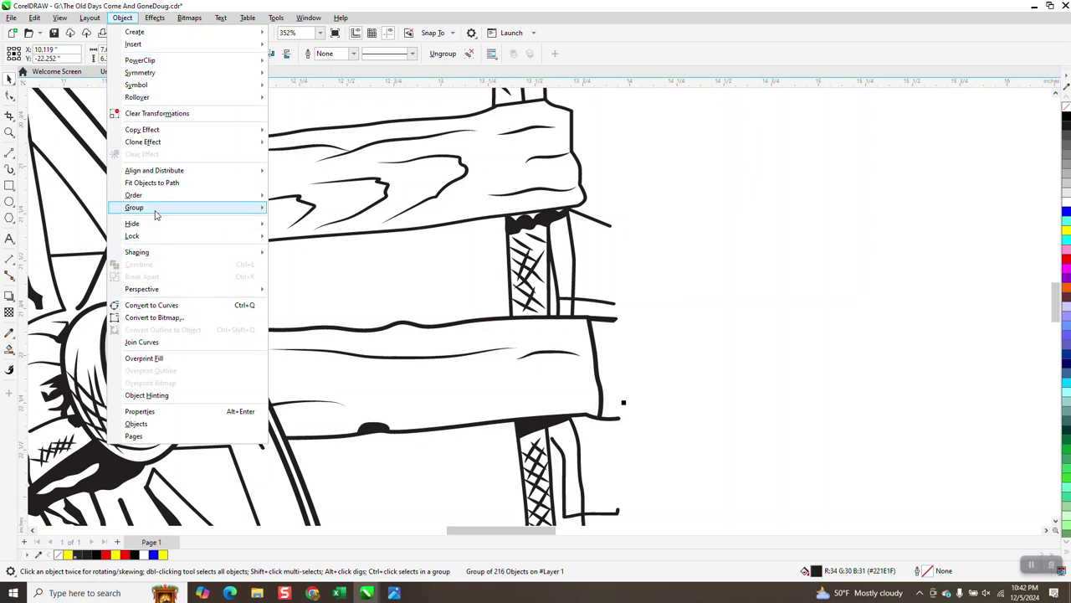
mouse_move(160, 209)
click(301, 234)
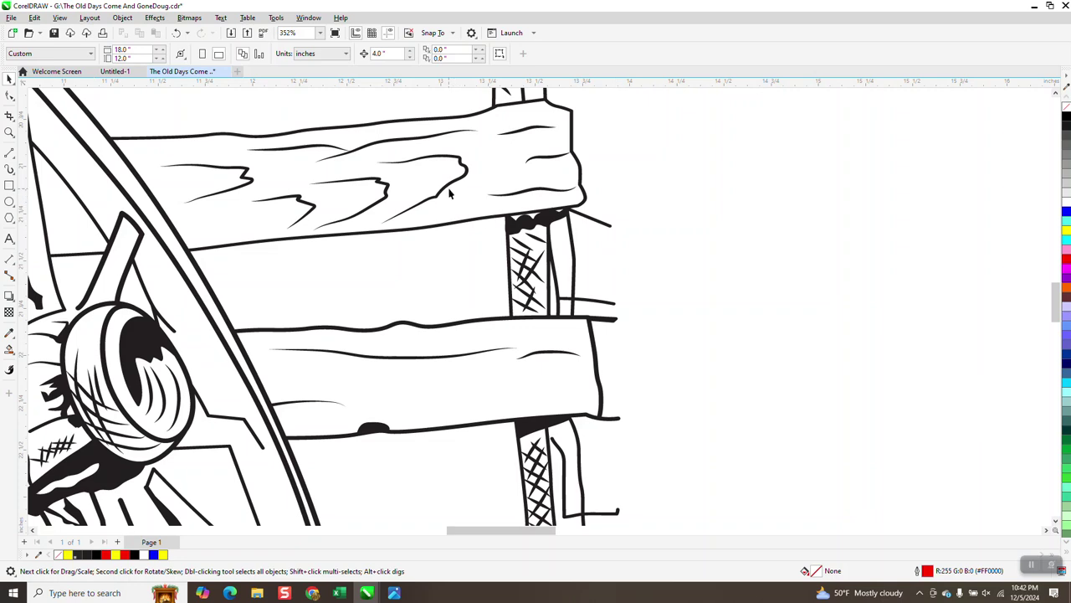
Step: Nudge the wood-grain curves in the middle of the fence's upper-right board 4 inches up, clear of the fence
scroll(441, 245, down, 3)
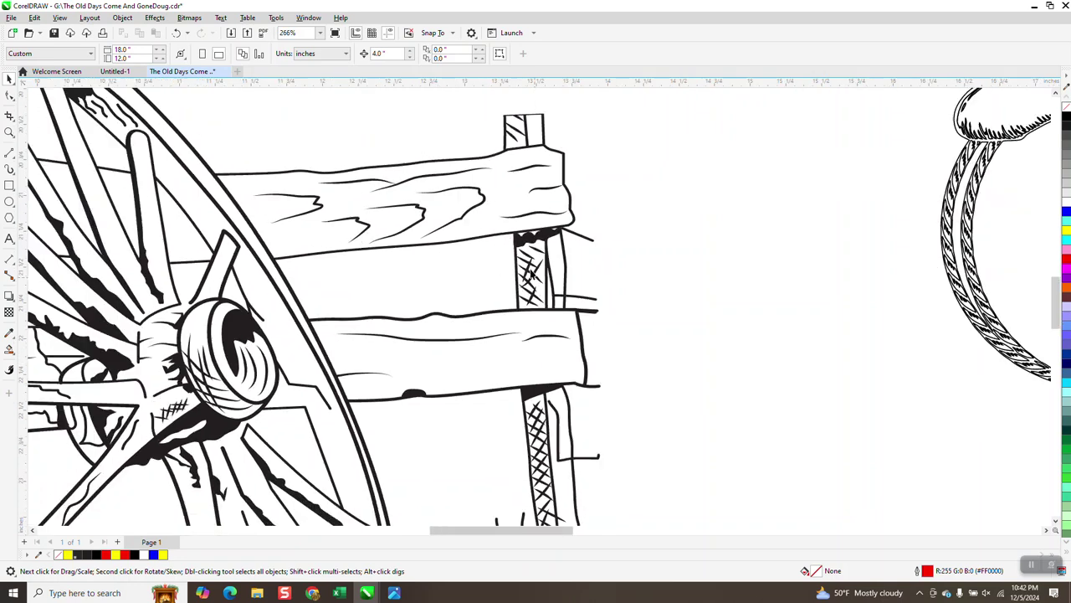
click(496, 226)
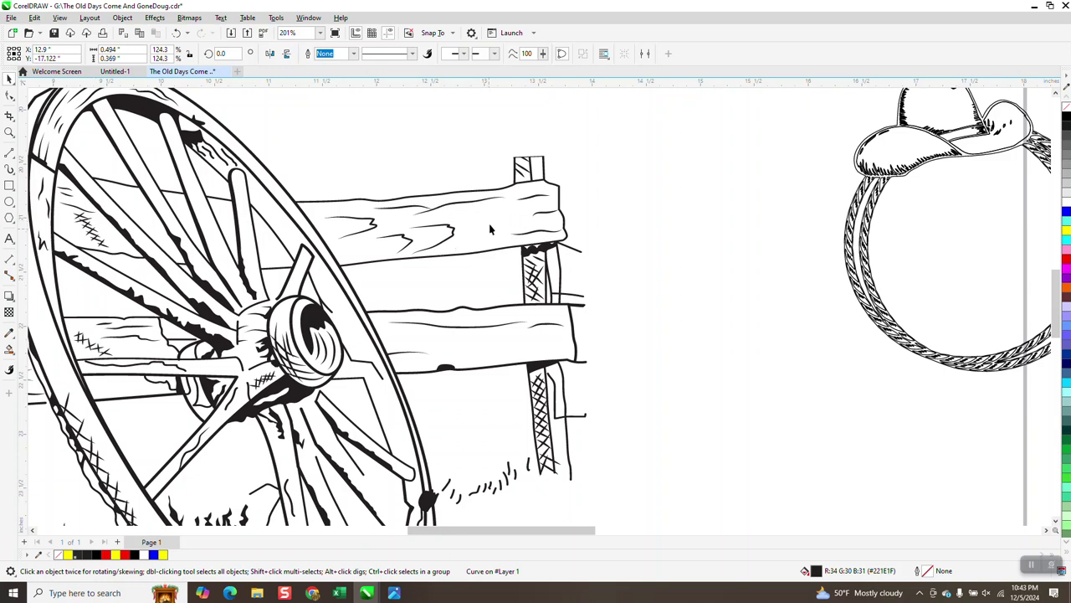
click(485, 203)
click(446, 226)
key(Delete)
click(408, 242)
key(Delete)
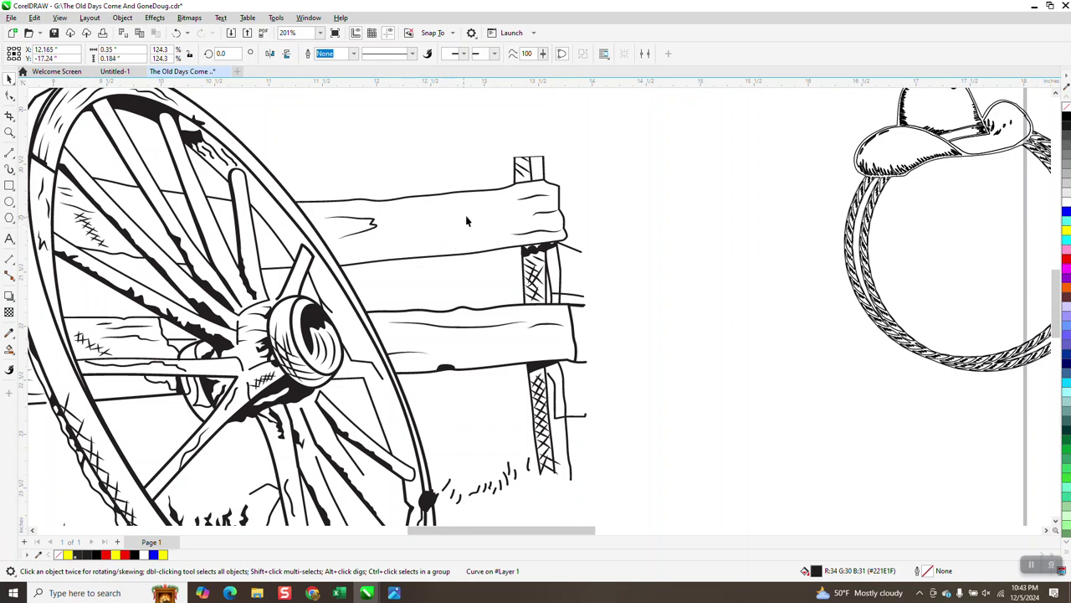
Step: Nudge grain lines at the upper board's right end and along the lower-right board 4 inches up, off the fence
click(544, 214)
click(546, 232)
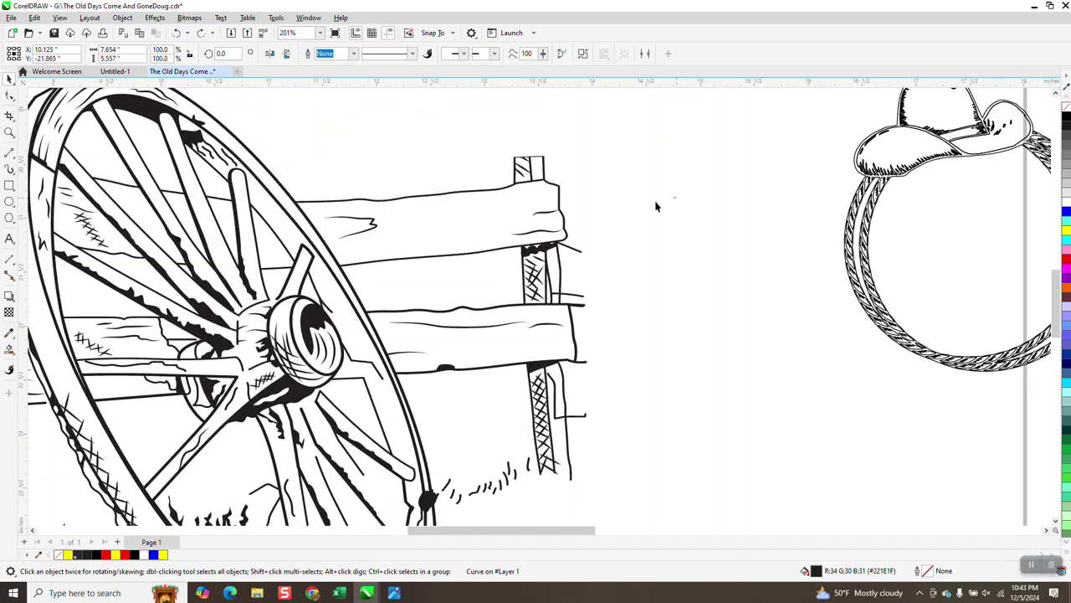
click(532, 235)
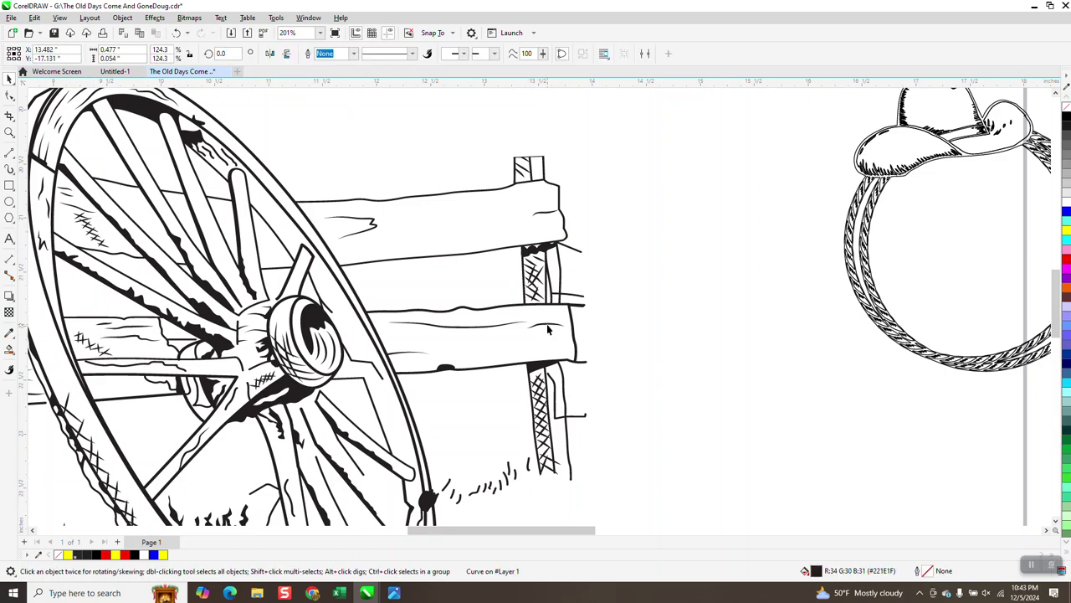
click(490, 326)
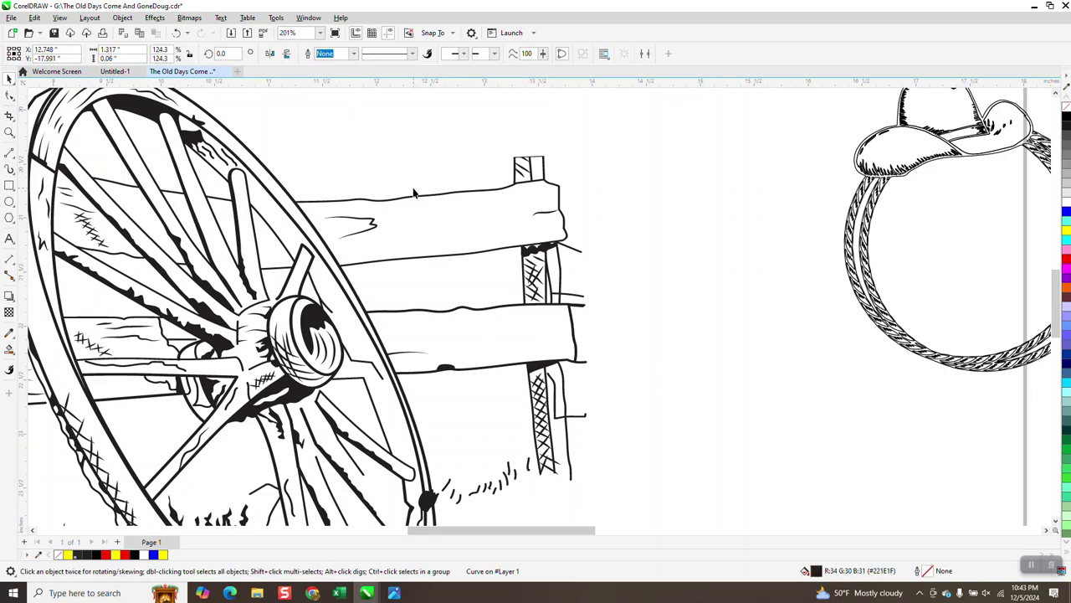
Step: Try removing the fill from the whole fence-and-wheel artwork and giving its curves a black outline
scroll(413, 194, down, 4)
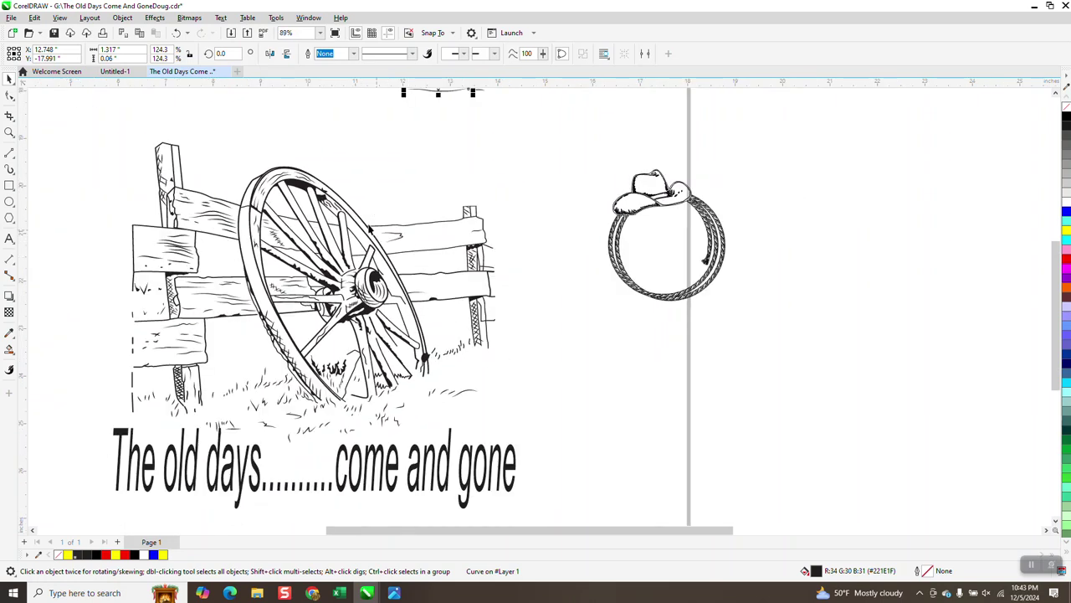
mouse_move(113, 134)
mouse_down()
mouse_move(142, 235)
mouse_move(591, 437)
mouse_up()
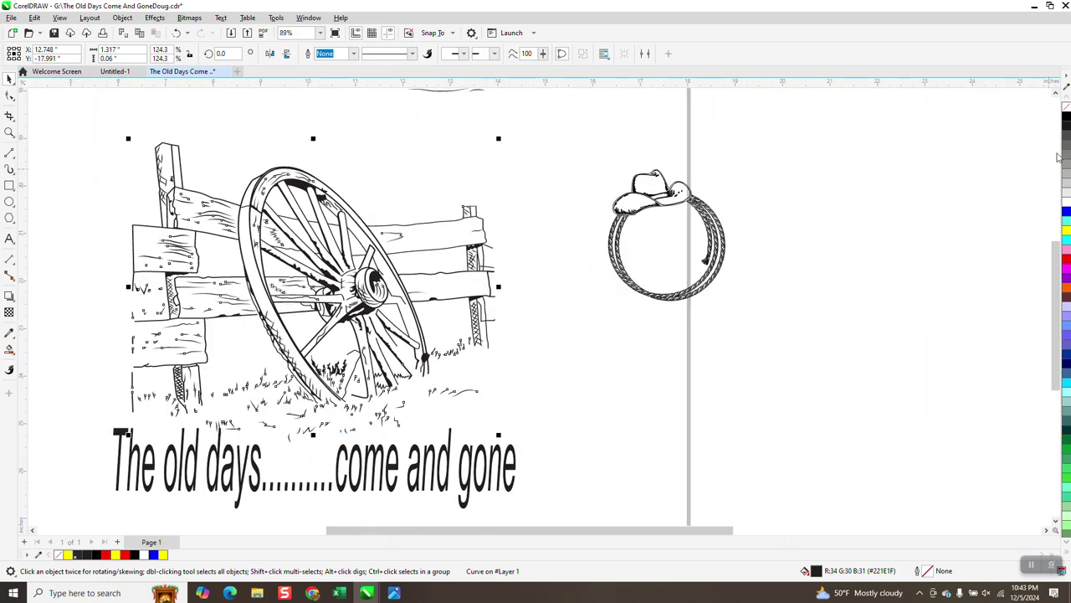
click(1066, 108)
right_click(1067, 118)
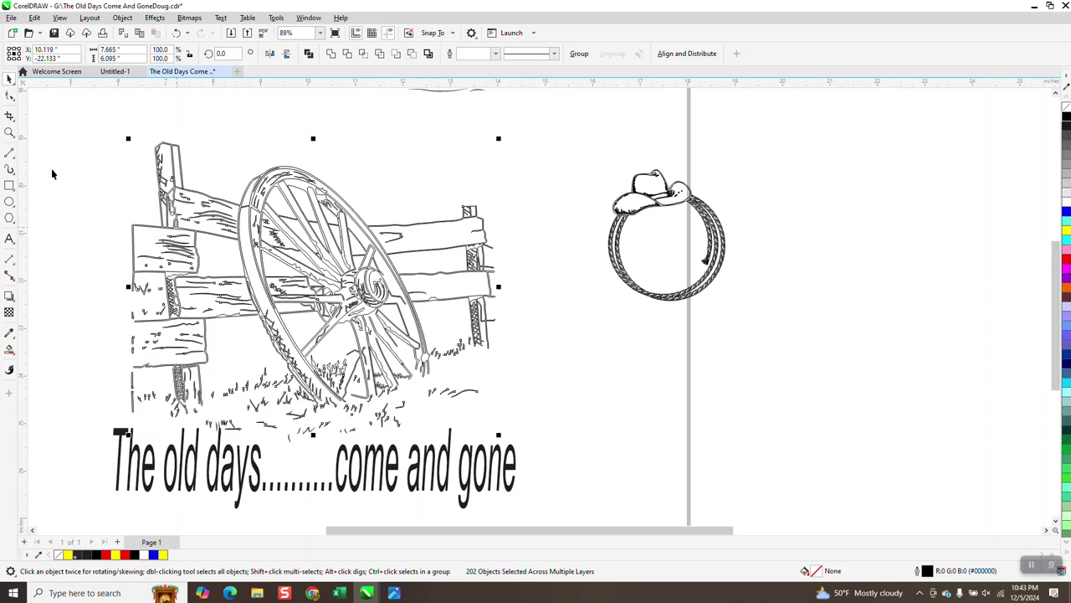
Step: Examine the outlined right-hand fence boards up close, and undo the outline and fill changes on the fence-and-wheel artwork
click(9, 132)
drag(372, 207, 477, 268)
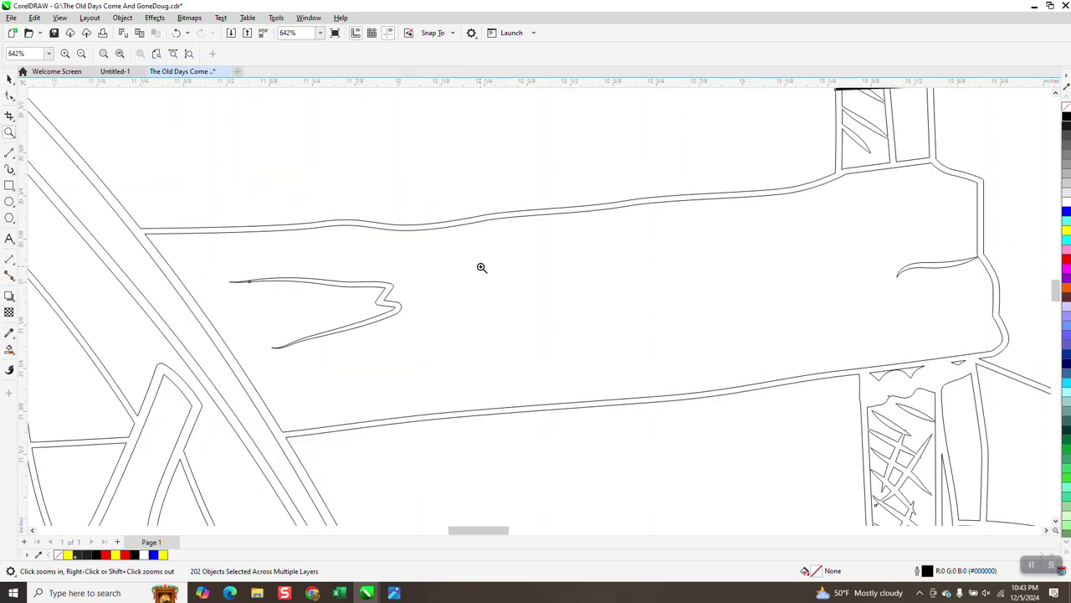
scroll(473, 266, down, 1)
scroll(586, 266, down, 2)
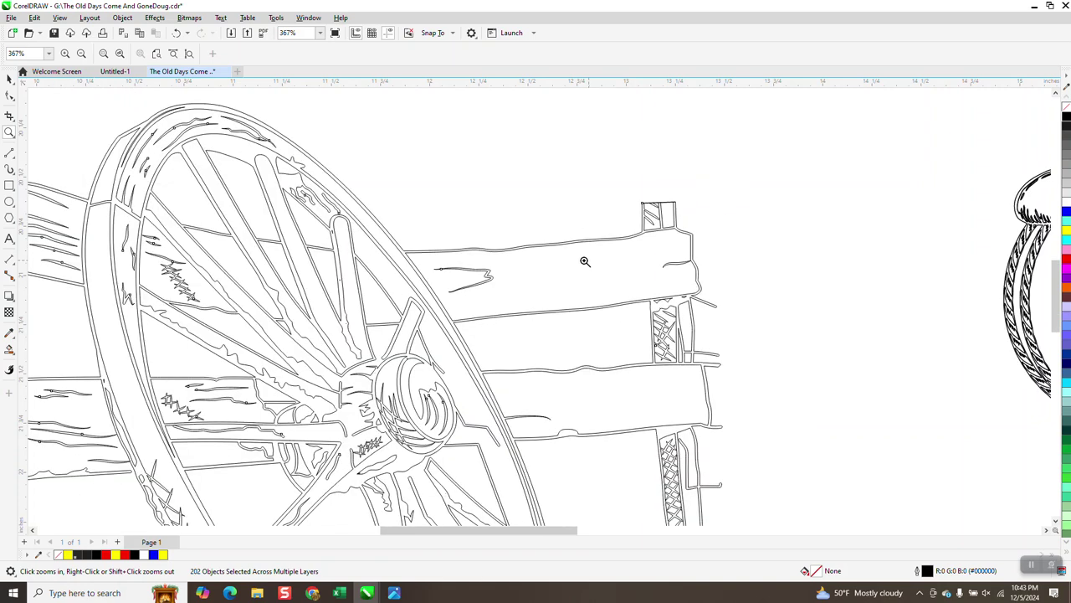
scroll(563, 251, down, 2)
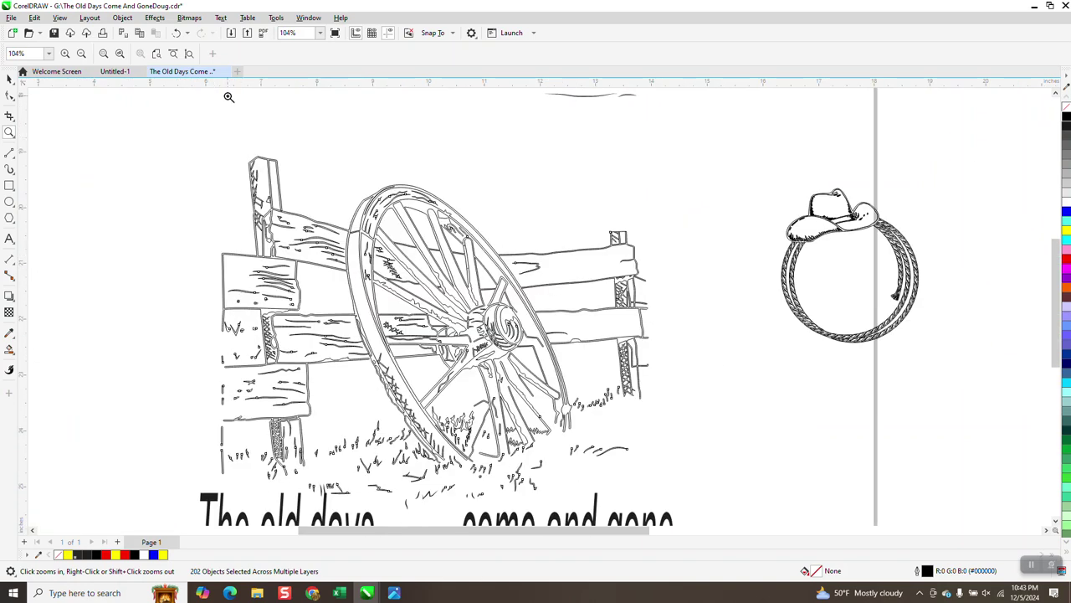
click(178, 33)
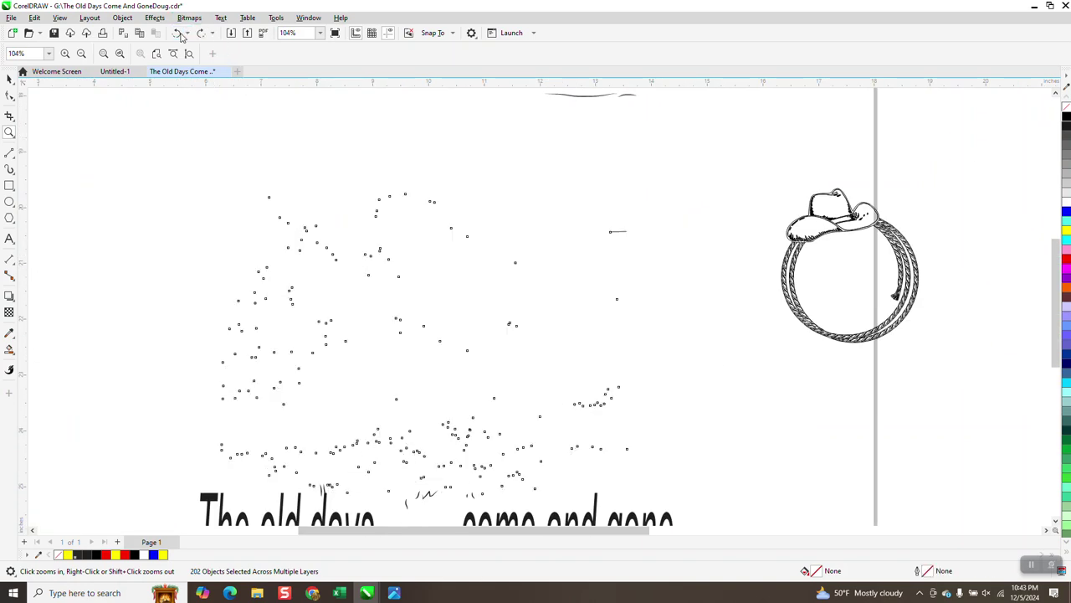
scroll(614, 362, down, 1)
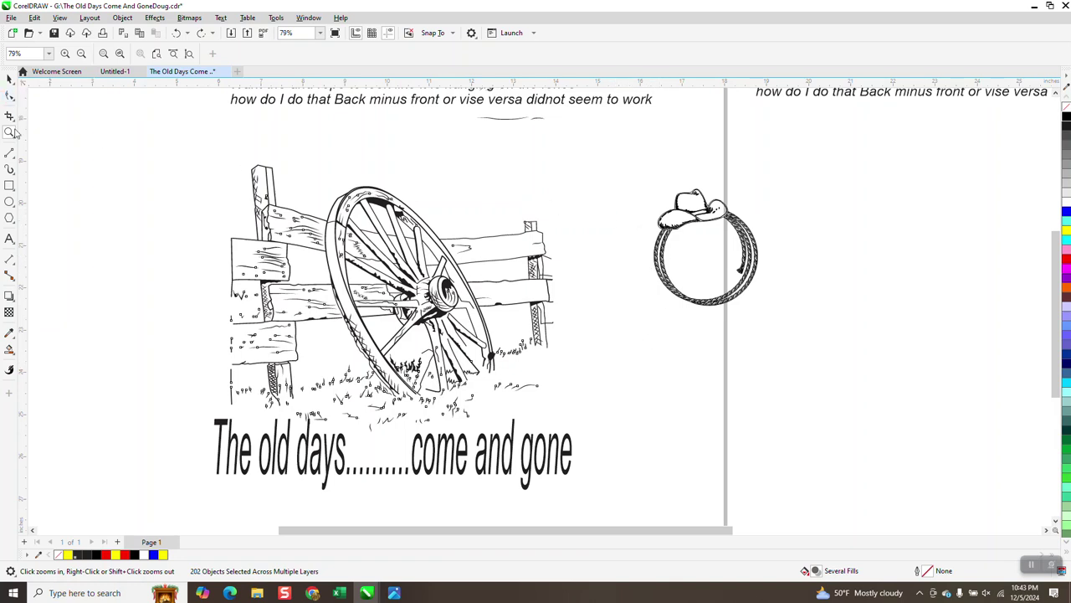
Step: Draw a rectangle about 4.45 by 3.46 inches around the hat and rope and Smart Fill the area surrounding them with blue
click(9, 185)
drag(624, 179, 814, 327)
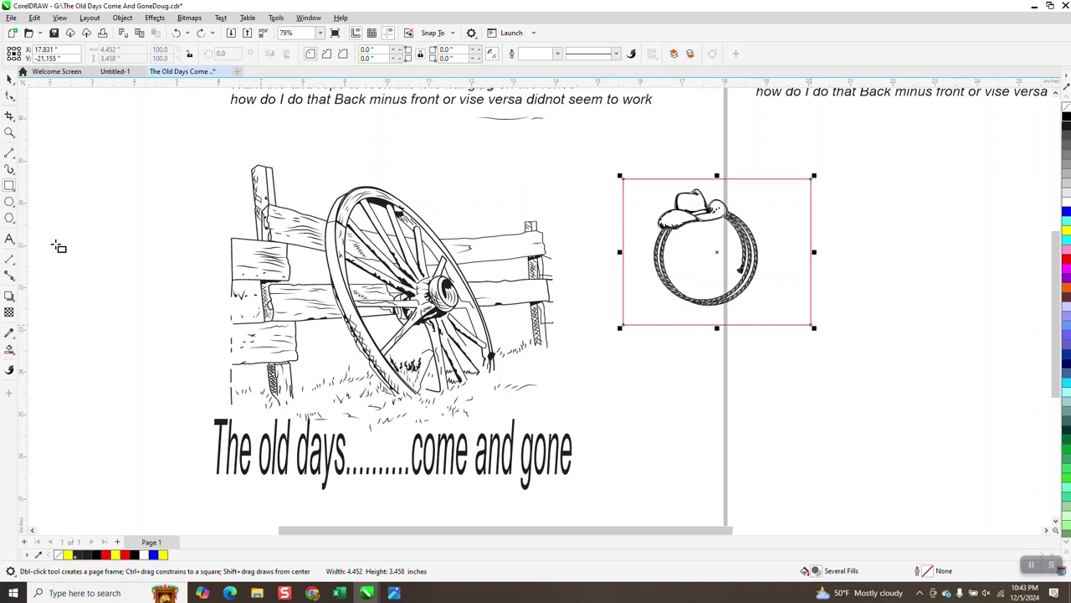
click(10, 348)
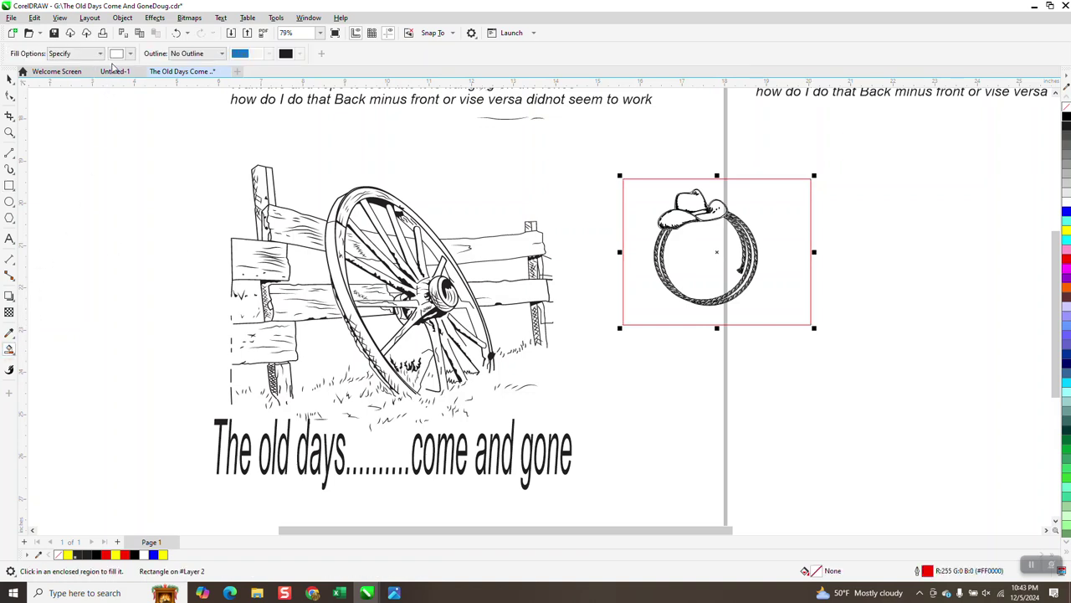
click(127, 54)
click(151, 125)
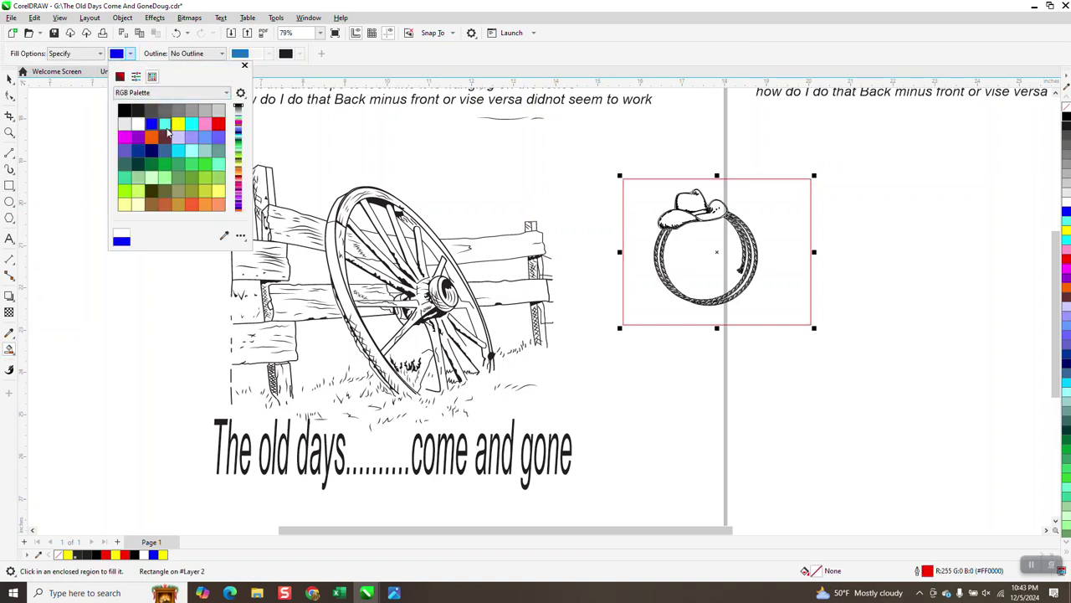
click(757, 219)
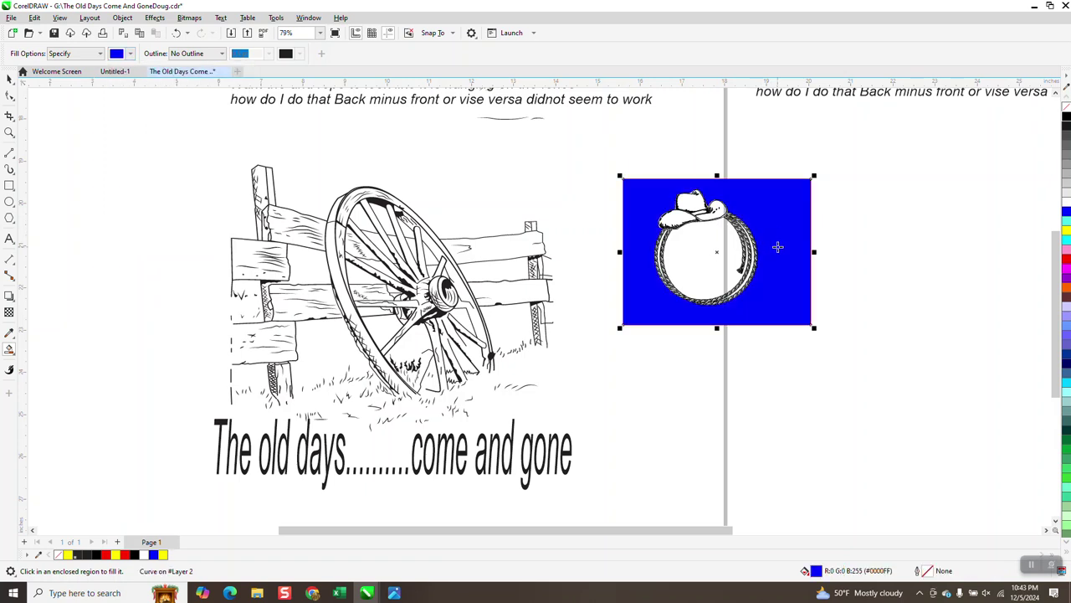
Step: Move the blue surround 4 inches right, and Smart Fill the rope loop's interior with blue and shift it the same distance
drag(775, 242, 945, 243)
click(726, 254)
key(ctrl+r)
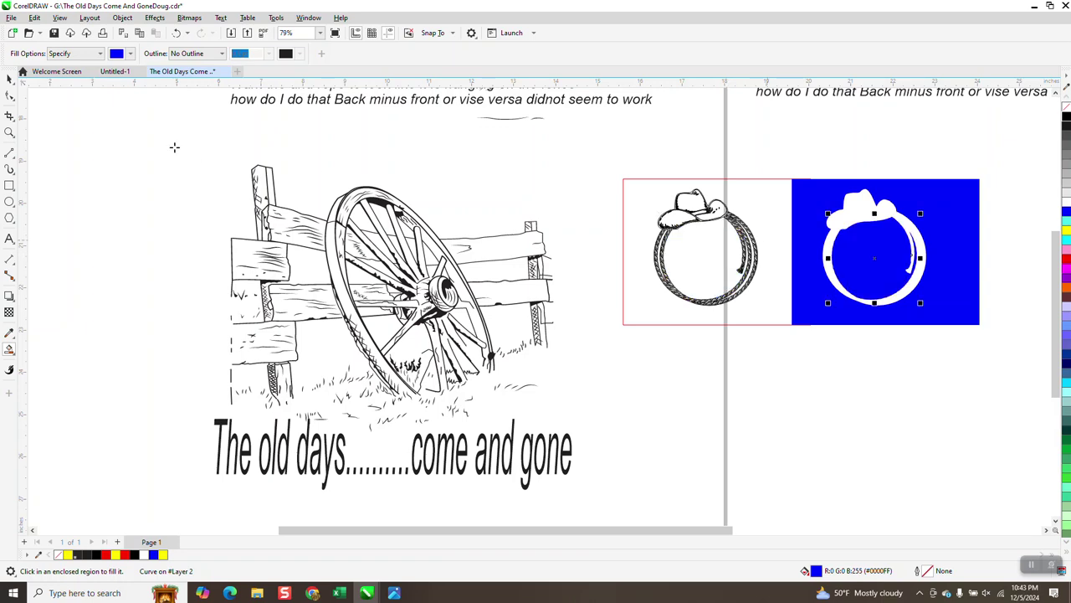
Step: Smart Fill the narrow gap between the rope's left strands with blue and nudge that piece 4 inches right into the blue copy
click(10, 132)
drag(642, 201, 824, 345)
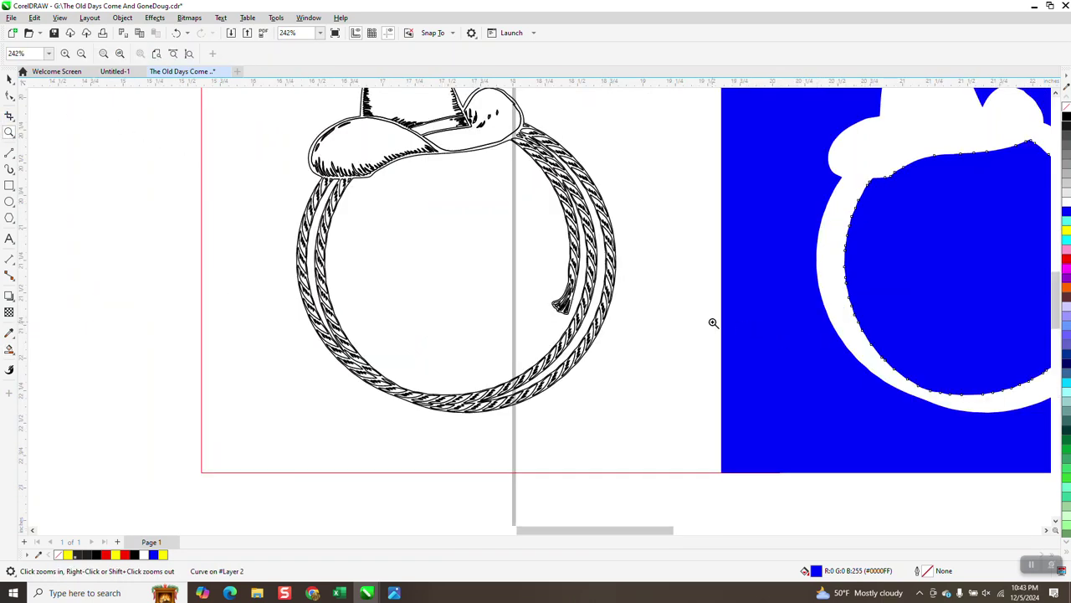
right_click(660, 325)
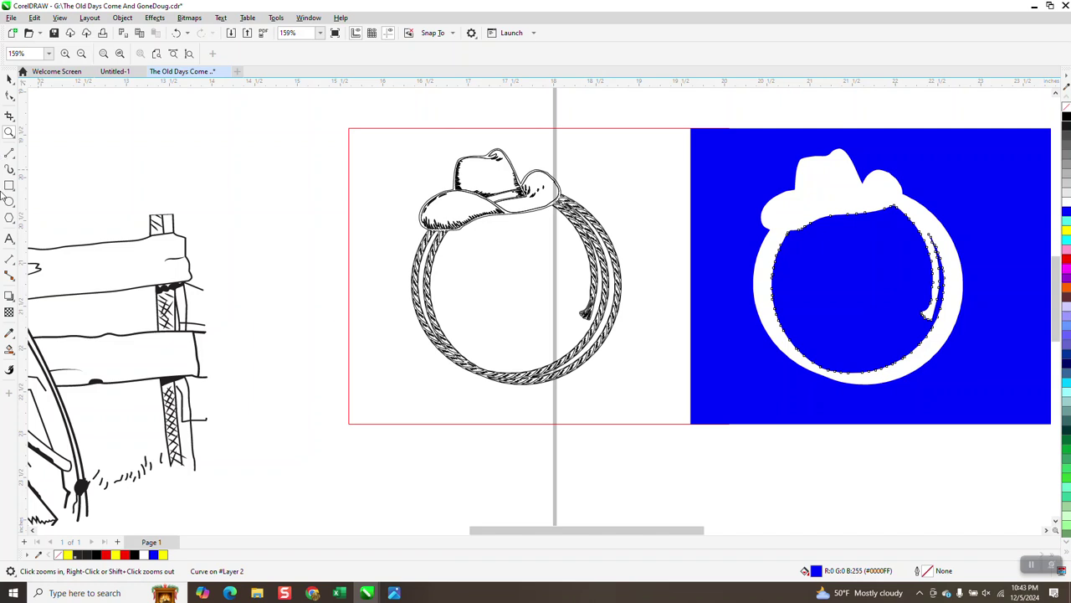
key(shift+s)
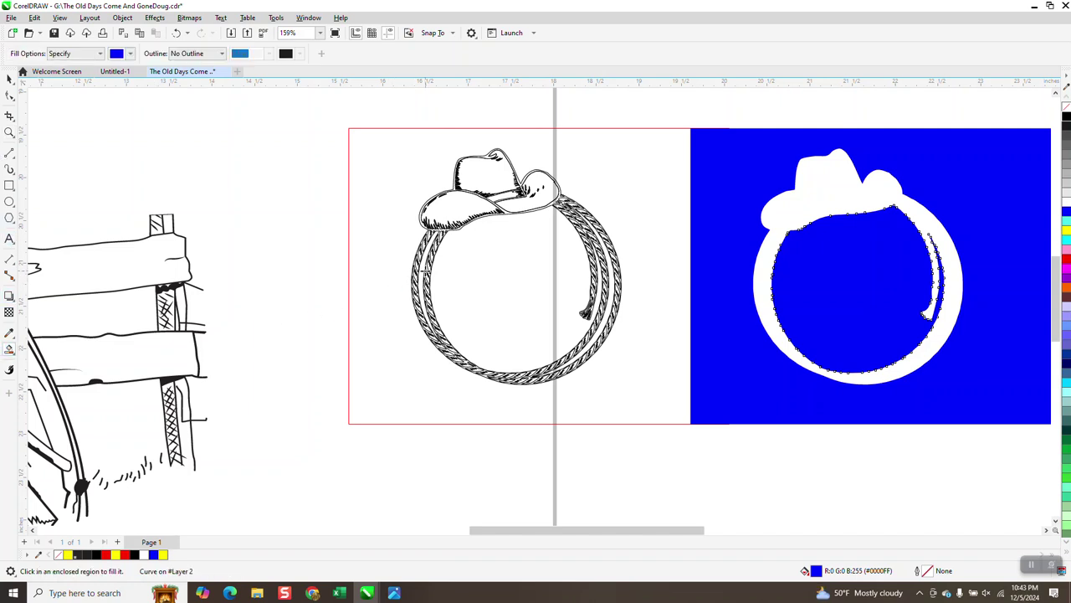
click(421, 269)
scroll(427, 273, down, 2)
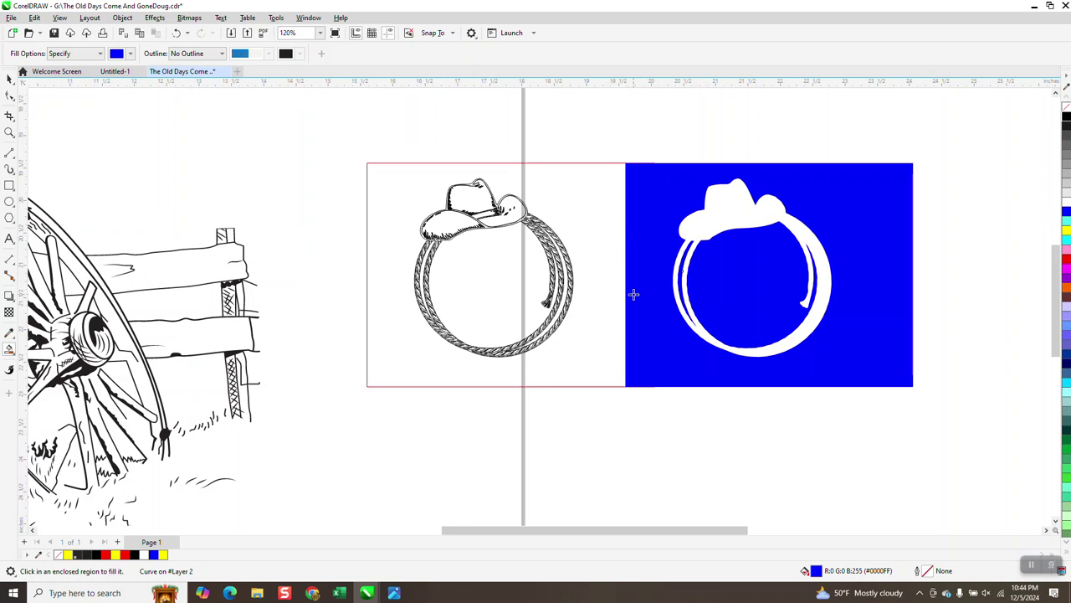
click(10, 78)
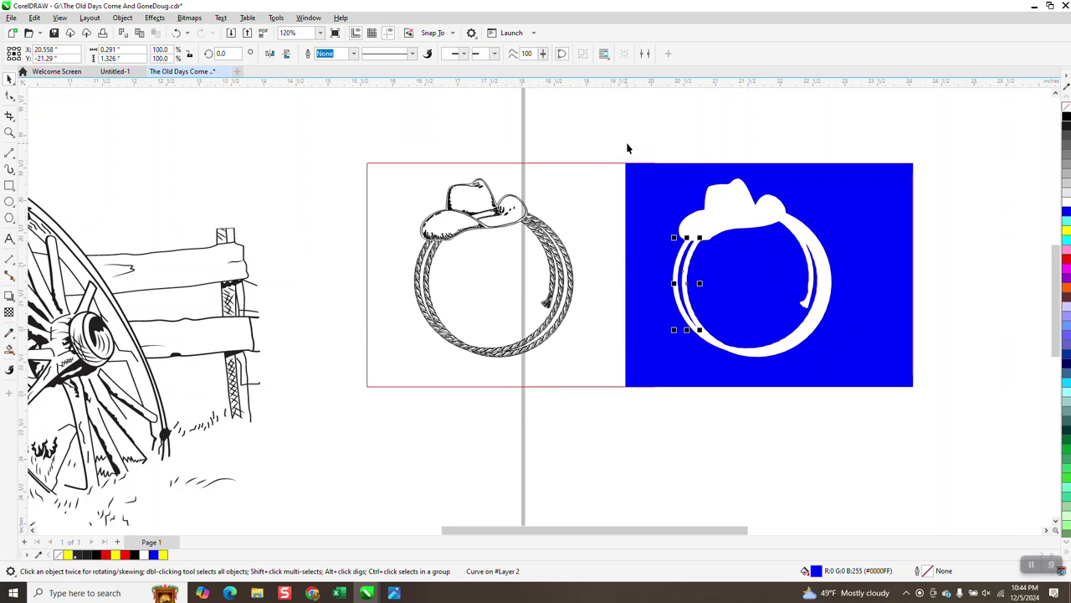
scroll(635, 159, down, 1)
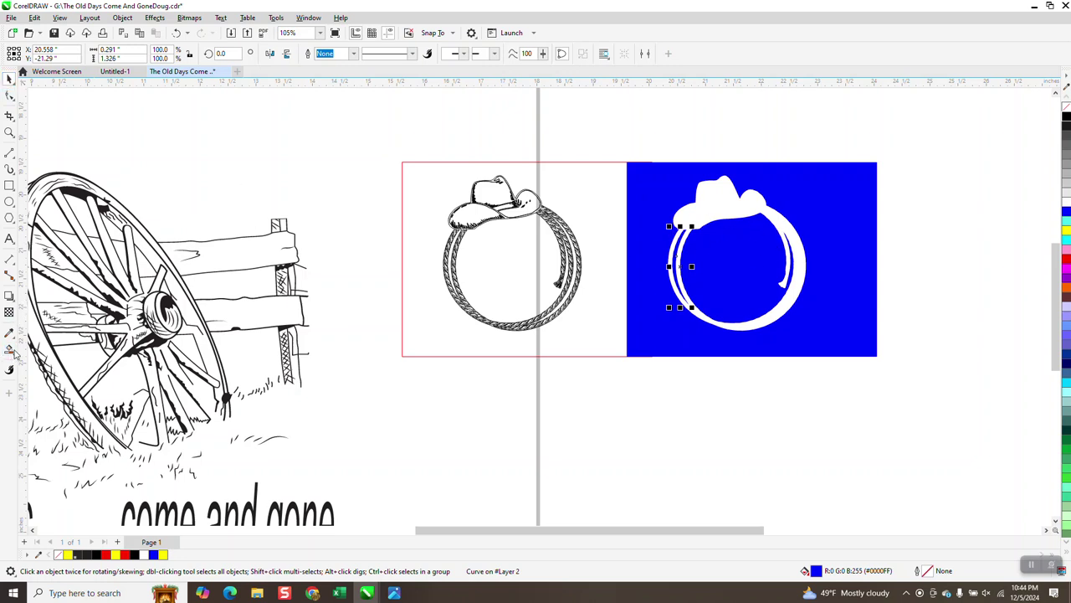
Step: Smart Fill the hat-and-rope opening in the blue shape with white and nudge the silhouette 4 inches left over the original
click(9, 351)
click(130, 54)
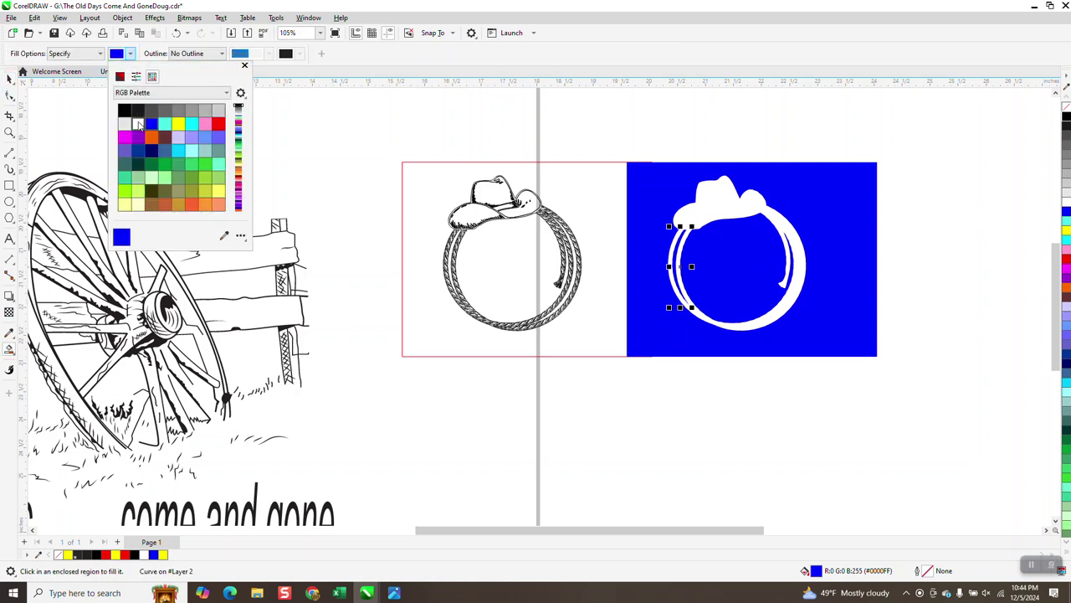
click(139, 125)
click(719, 200)
click(720, 201)
key(Left)
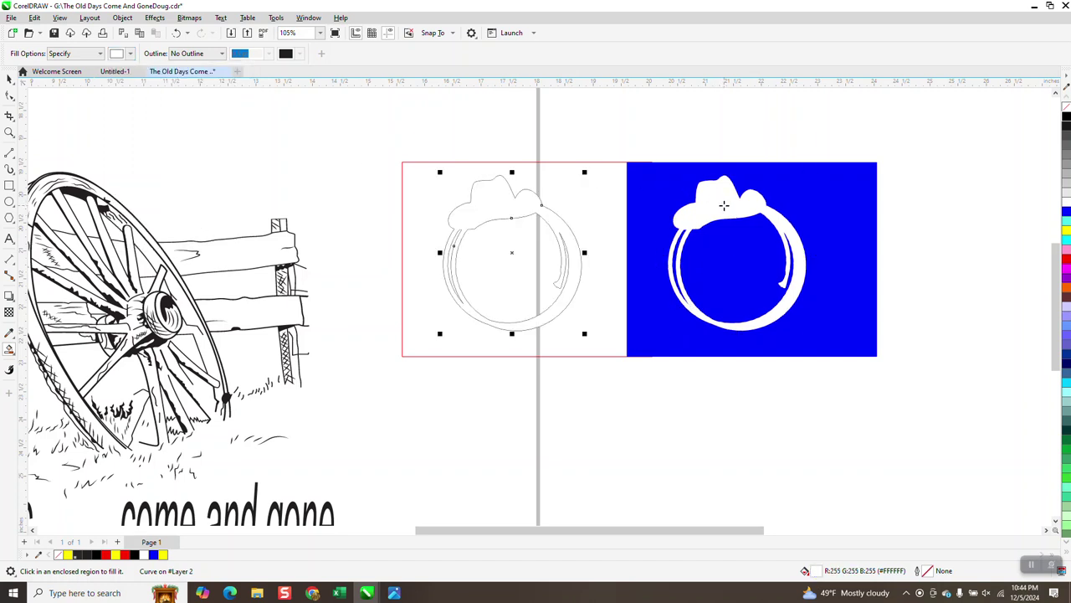
Step: Send the white silhouette to the back of the page so it sits behind the hat and rope
click(122, 17)
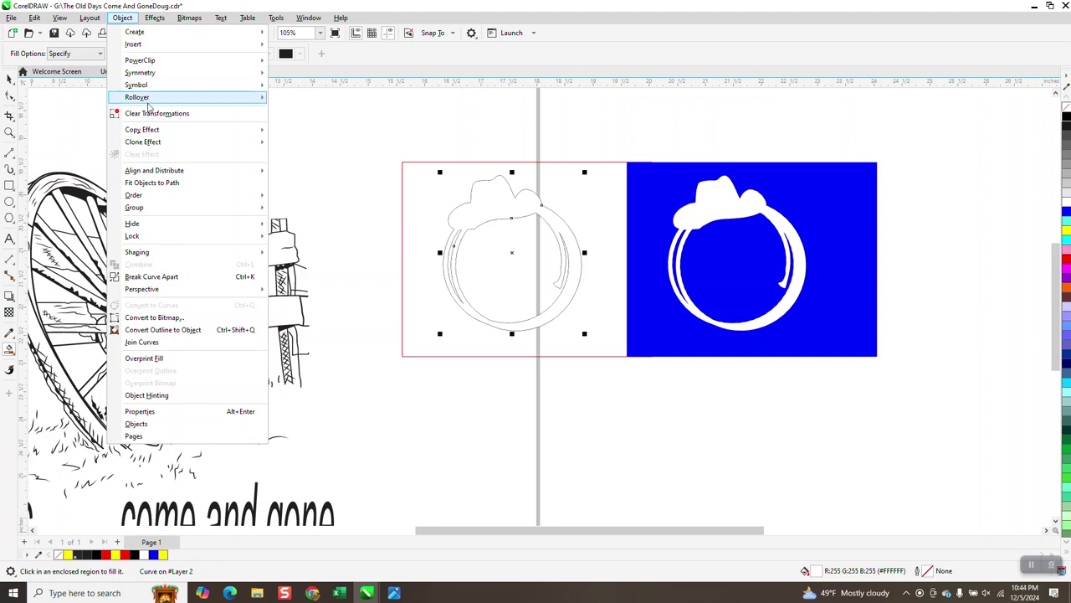
mouse_move(153, 197)
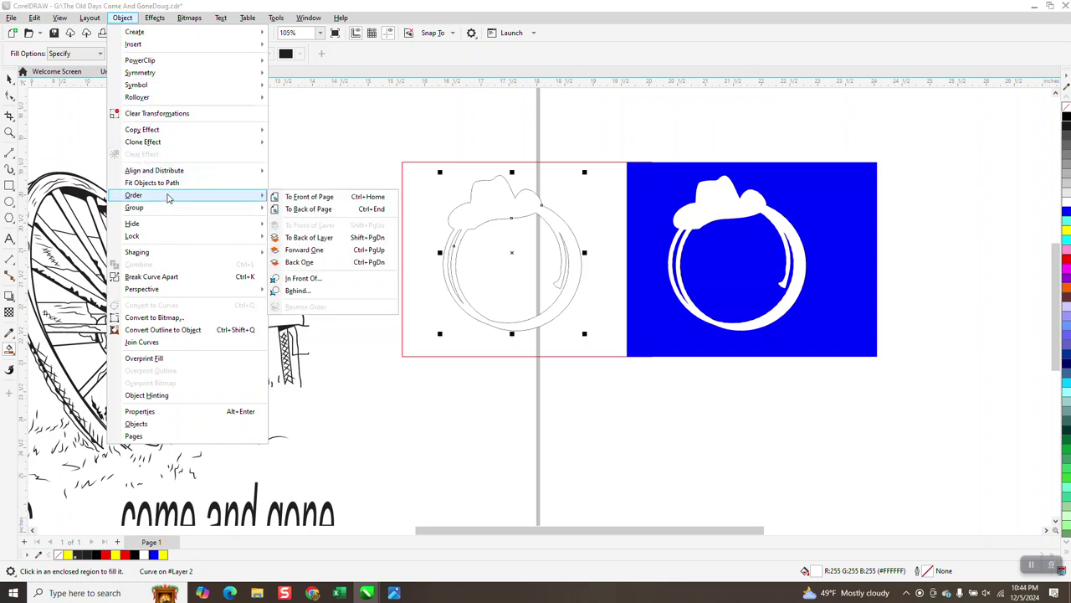
click(325, 209)
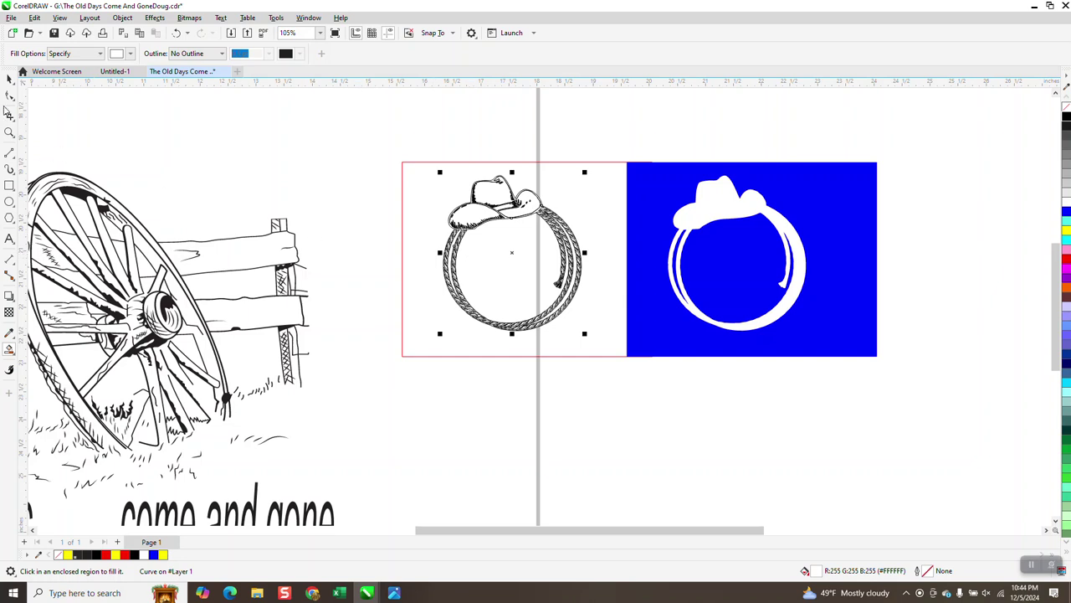
click(9, 78)
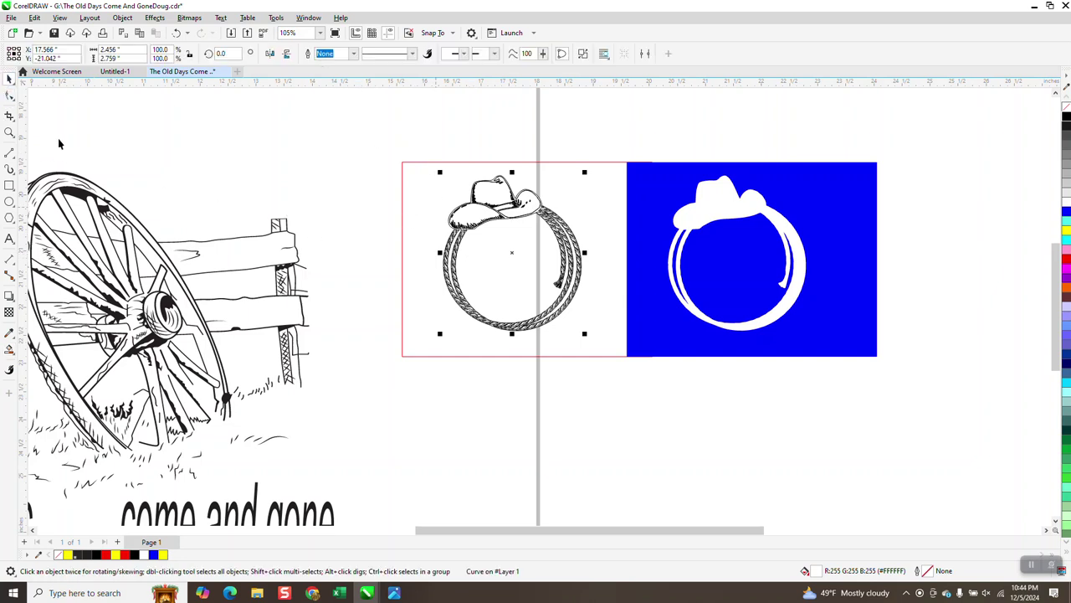
click(10, 133)
drag(426, 233, 496, 276)
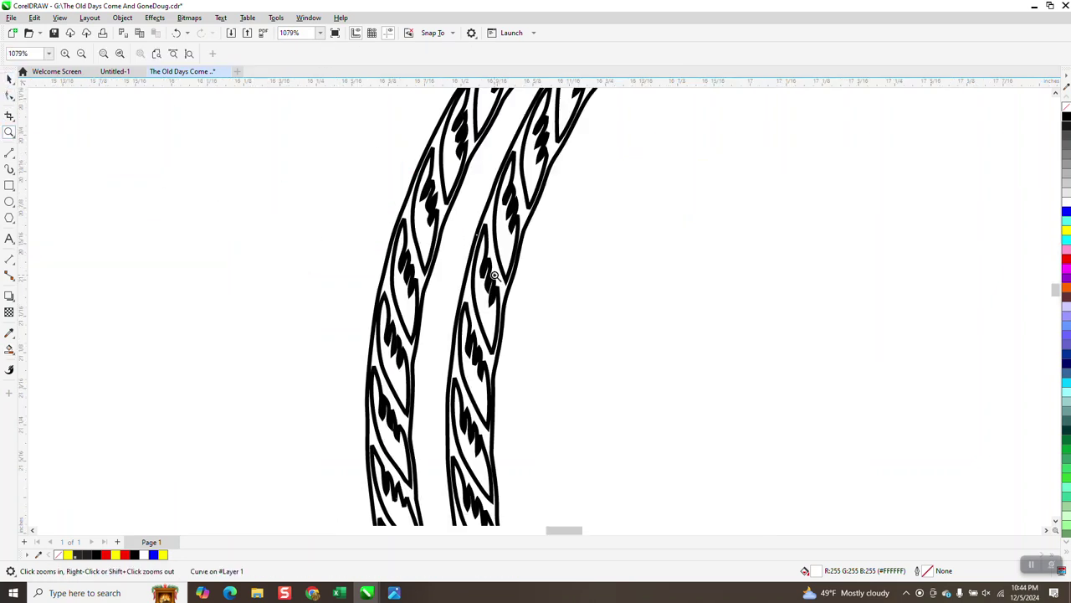
scroll(468, 226, down, 1)
scroll(469, 226, down, 5)
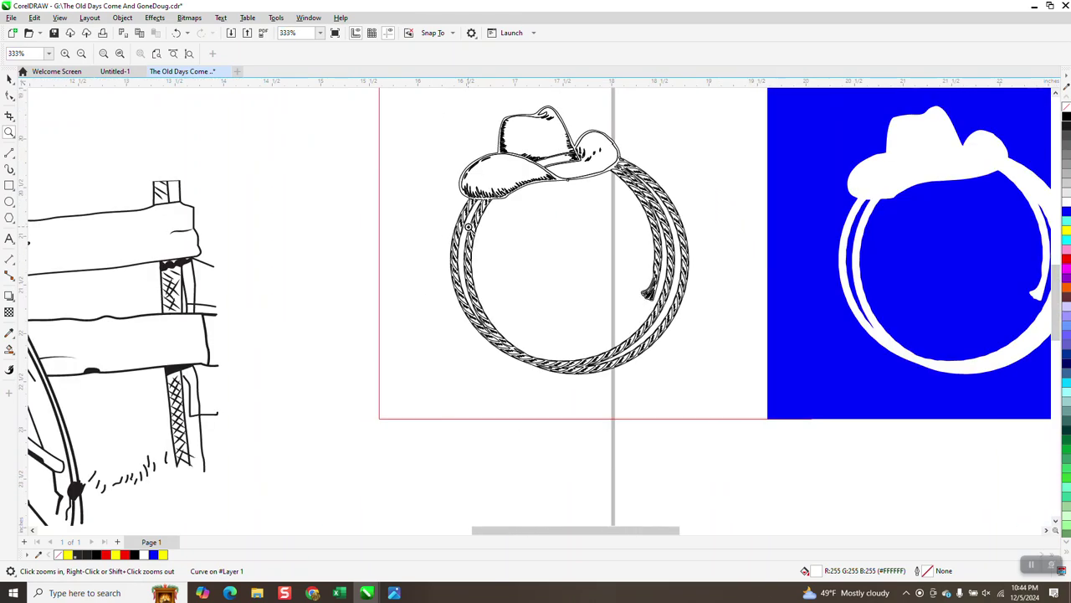
click(10, 78)
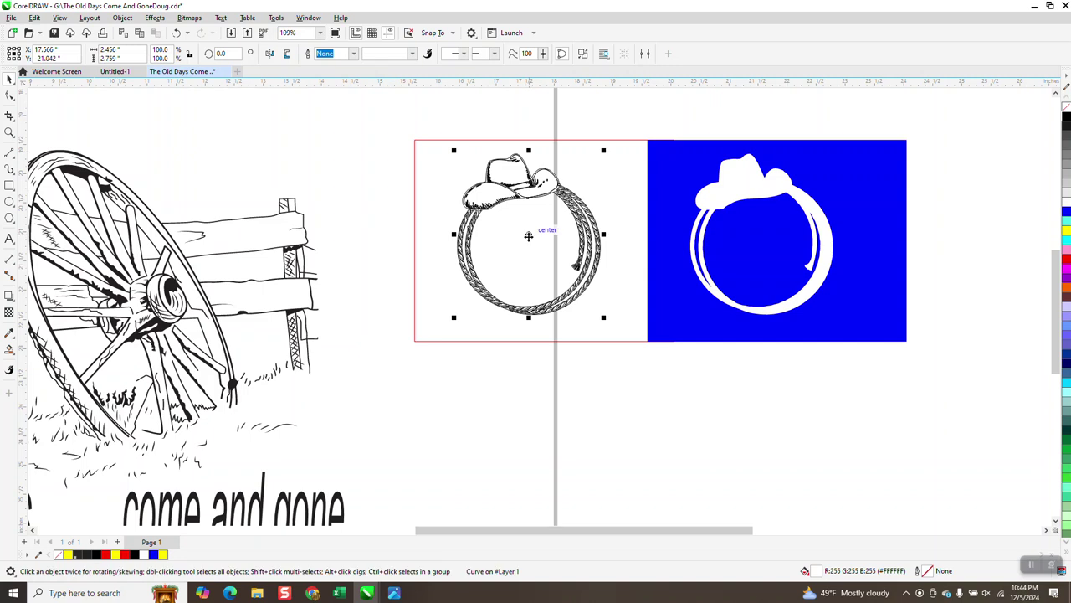
key(ctrl+z)
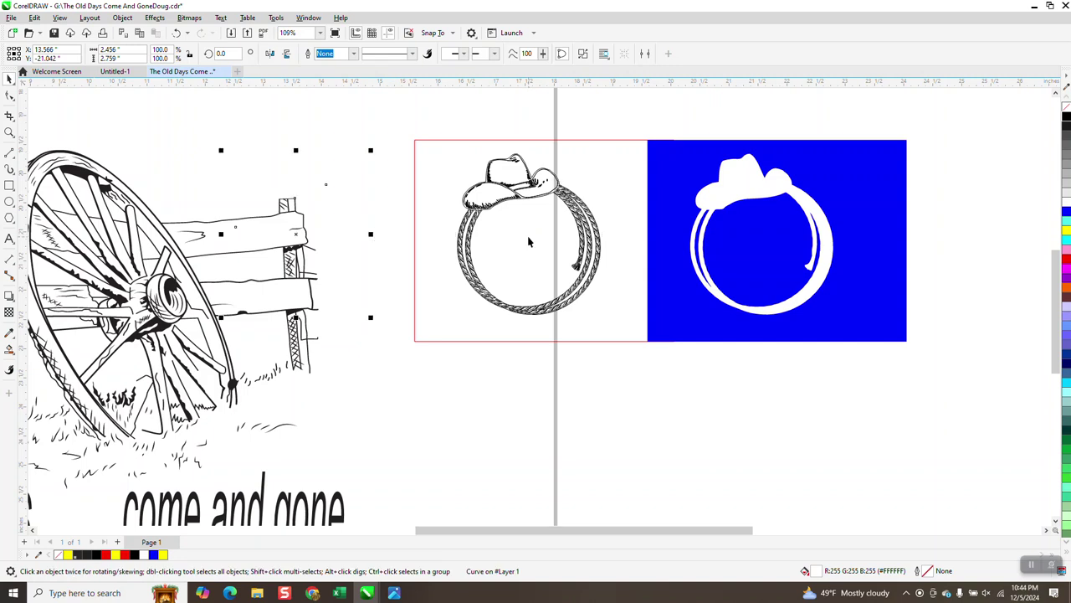
key(ctrl+z)
key(ctrl+shift+z)
key(ctrl+shift+z)
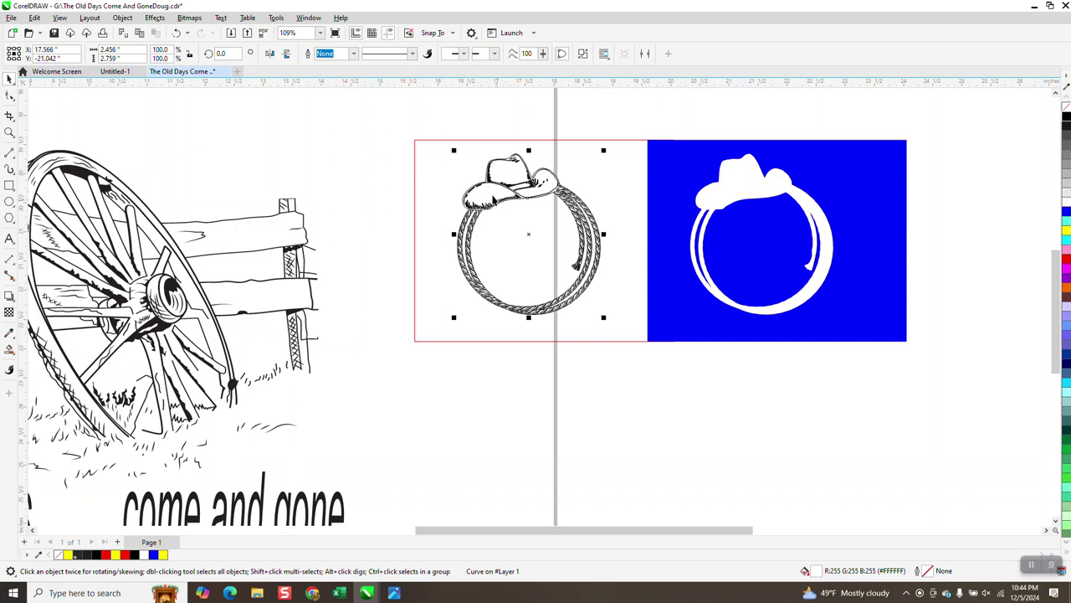
Step: Delete the red rectangle around the hat and rope and group the artwork with its white silhouette
click(434, 152)
key(Delete)
drag(418, 108, 645, 375)
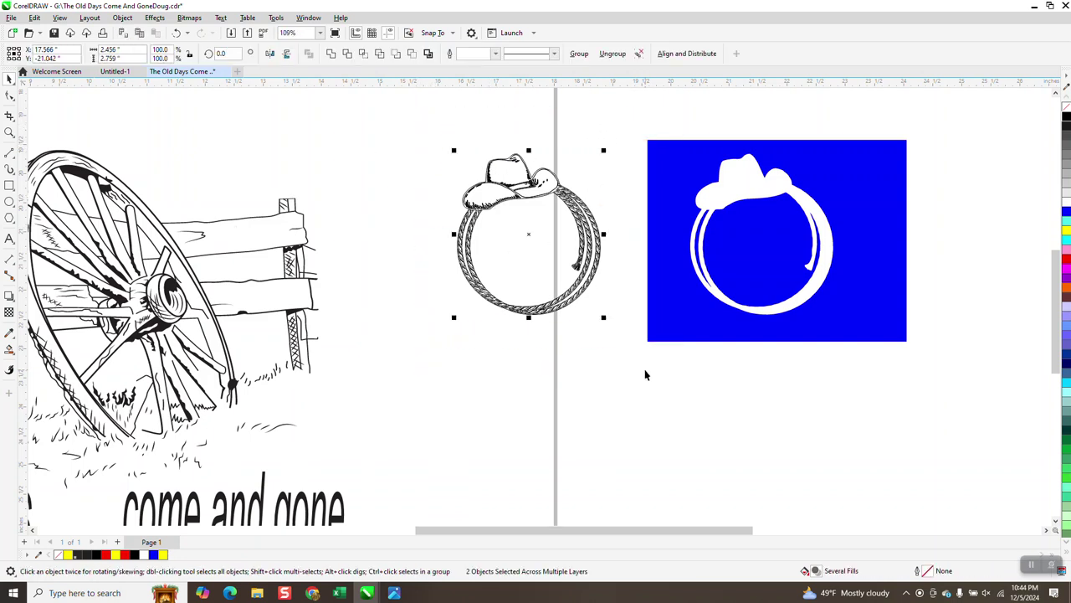
key(ctrl+g)
Step: Nudge the hat-and-rope group 4 inches left onto the fence and lower it so the hat rests over the fence post
key(shift+Left)
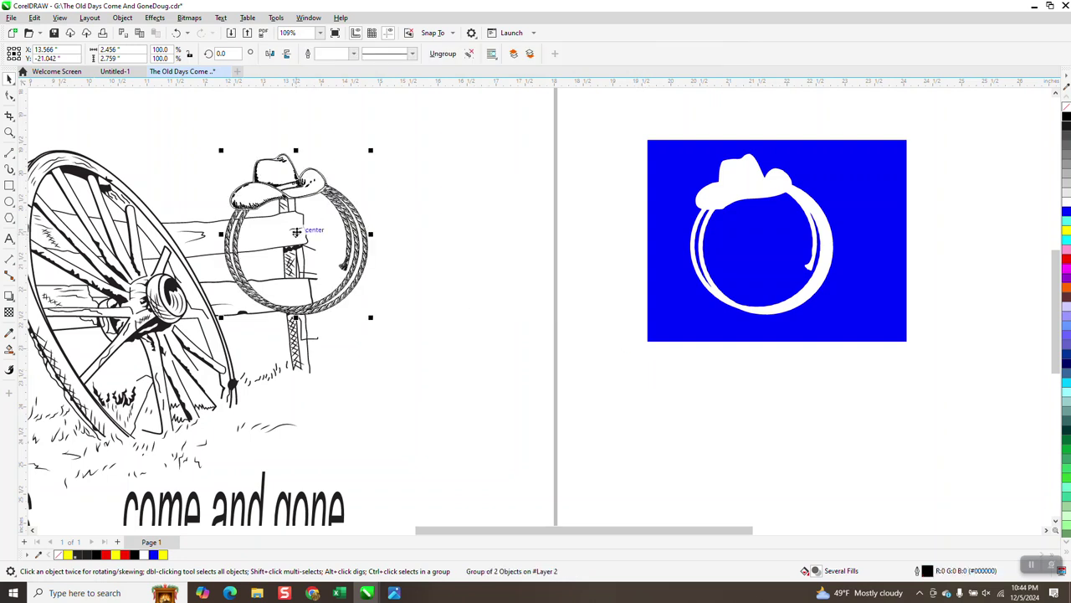
click(9, 131)
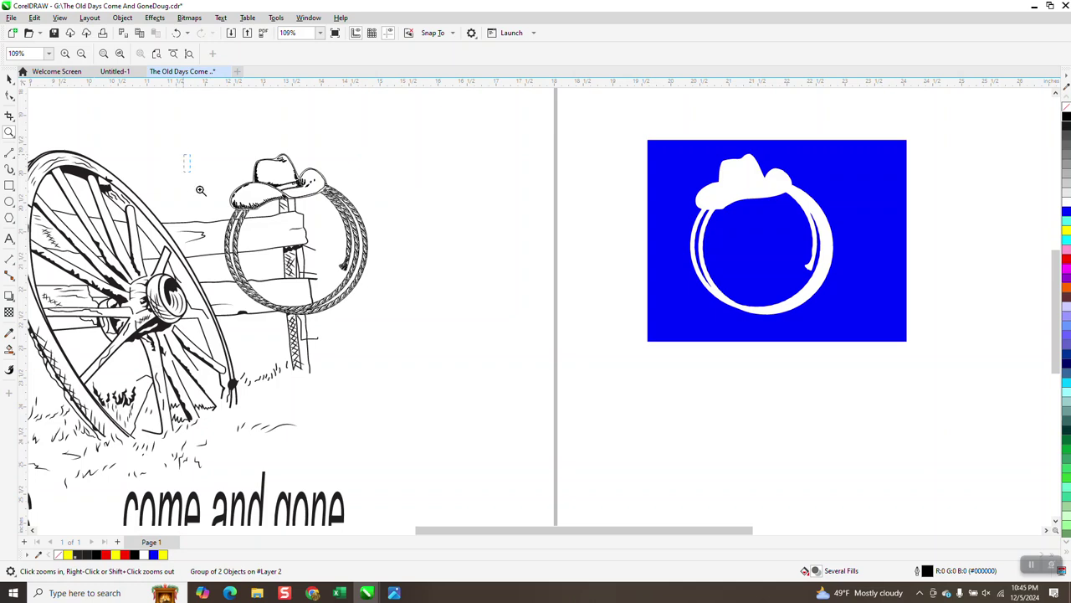
click(246, 276)
key(space)
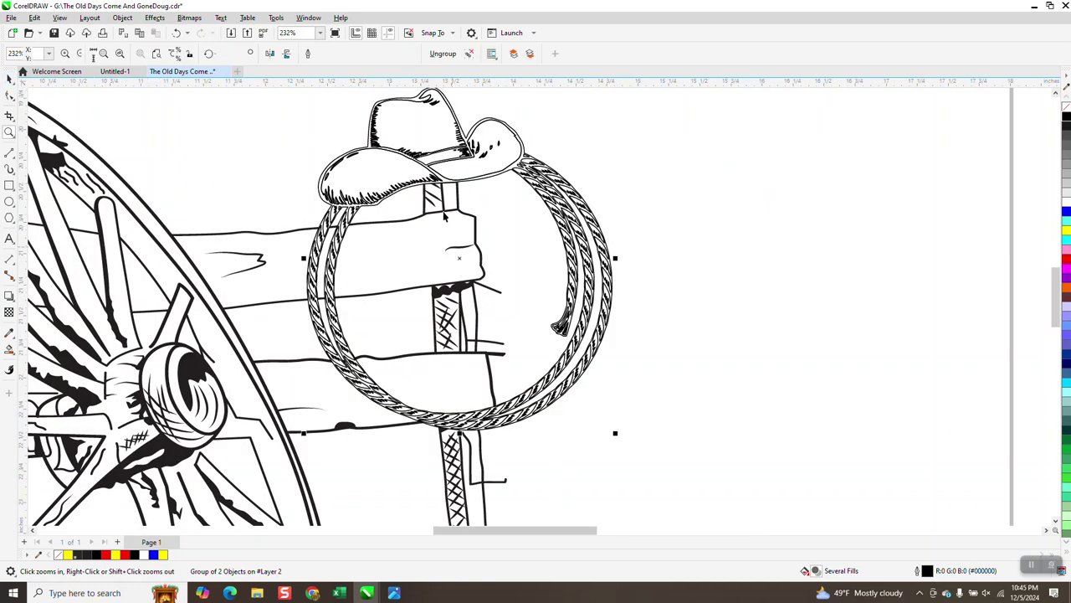
drag(453, 190, 450, 218)
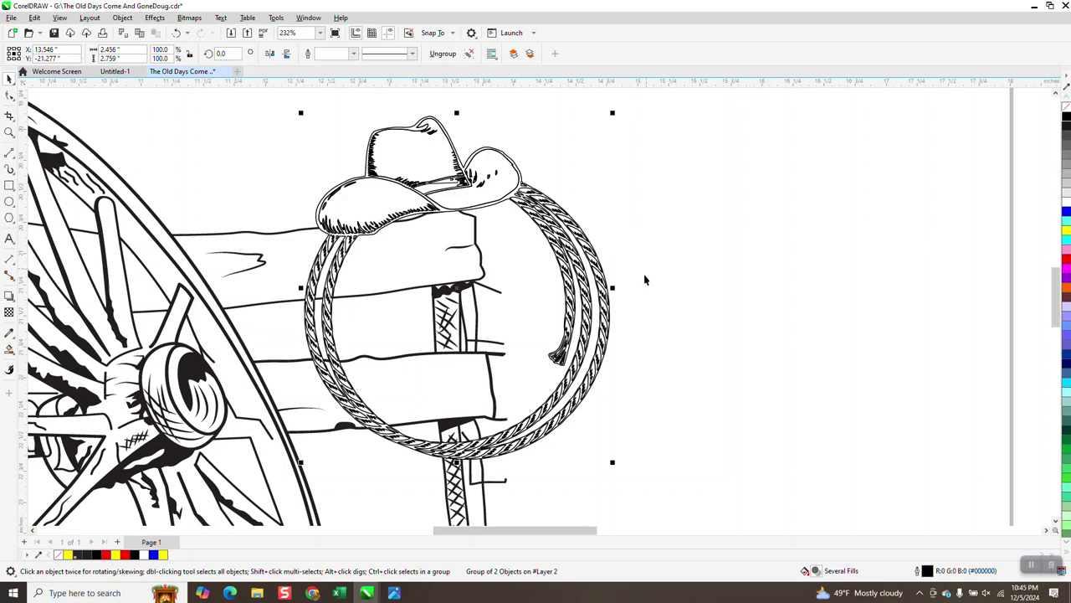
click(9, 132)
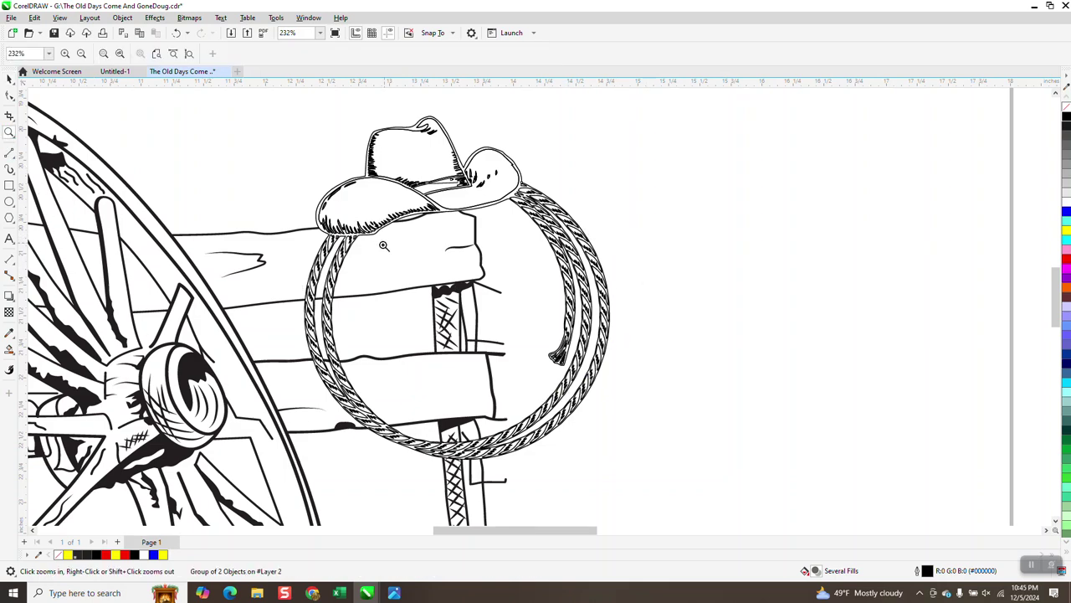
drag(323, 293, 368, 311)
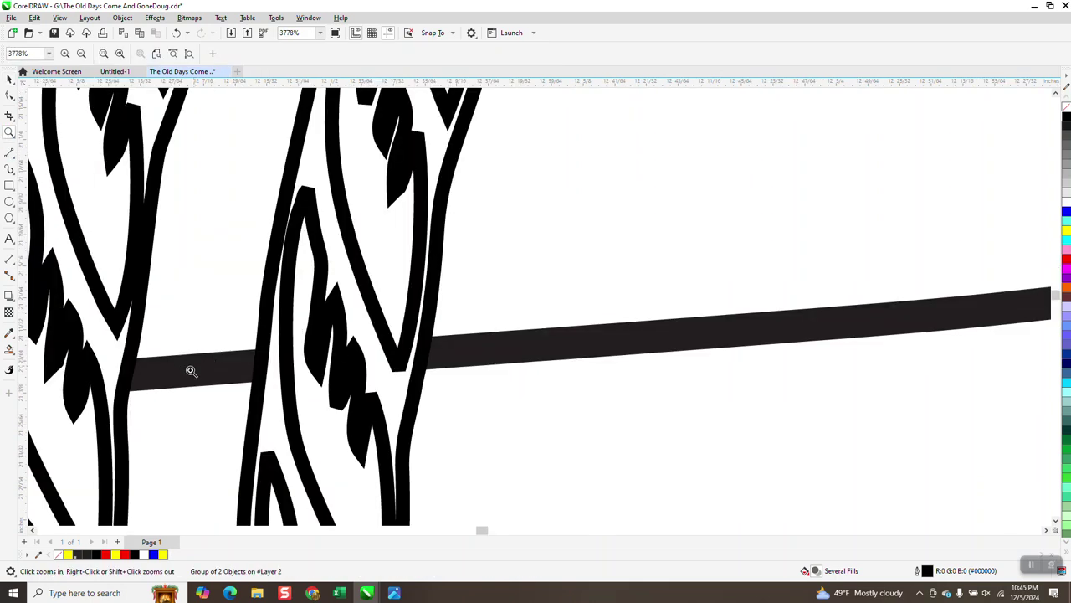
scroll(193, 372, down, 4)
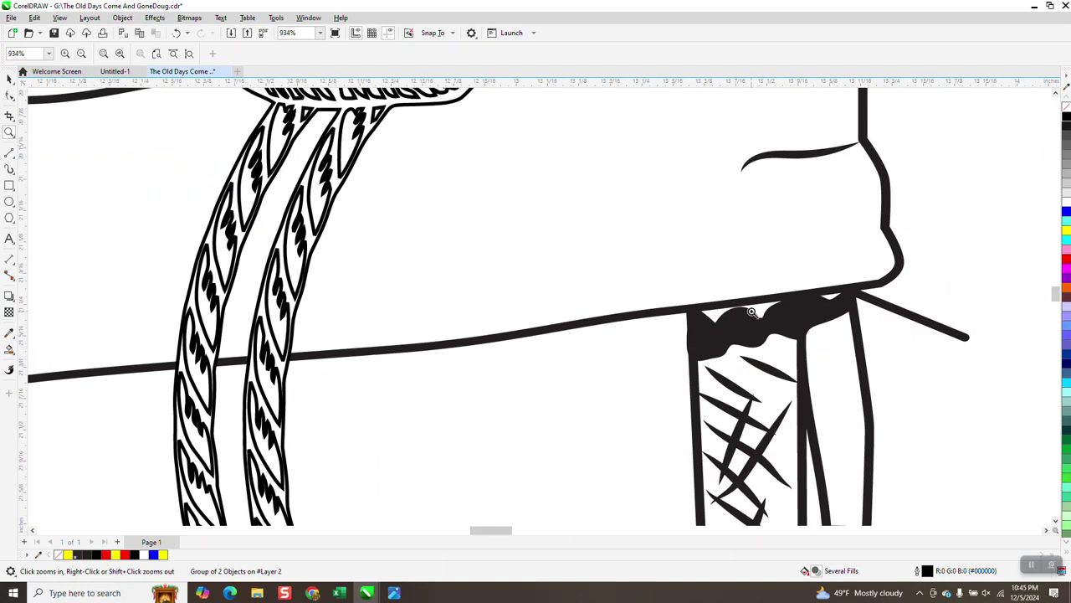
scroll(497, 371, down, 5)
scroll(444, 324, down, 1)
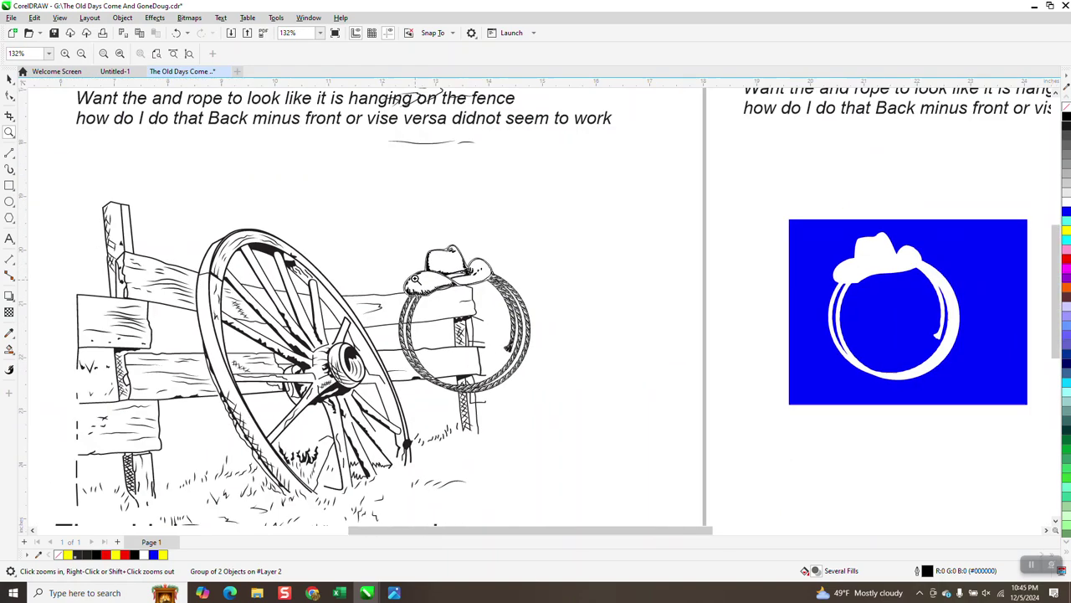
Step: Delete the two-line question text above the fence drawing on the page
click(9, 78)
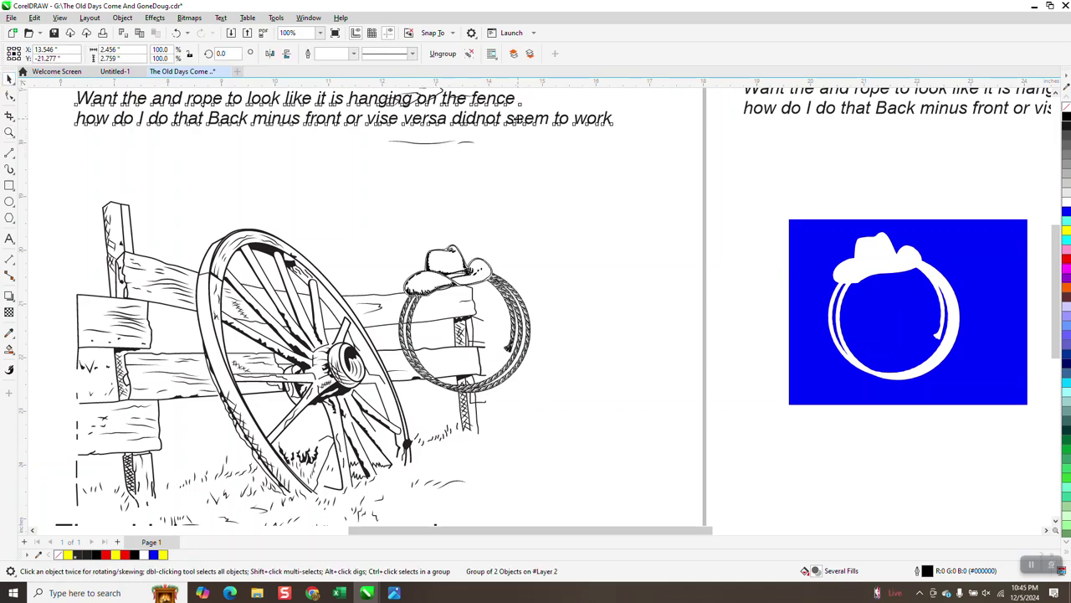
click(519, 119)
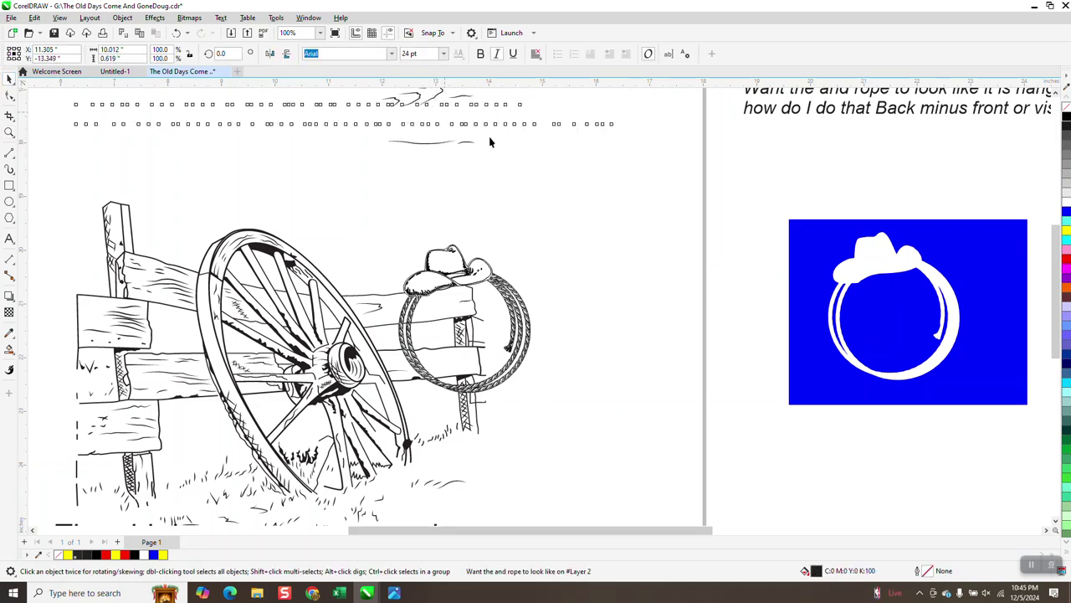
scroll(491, 142, down, 3)
Step: Select the loose wood-grain lines above the drawing and move them down to just above the hat
click(427, 134)
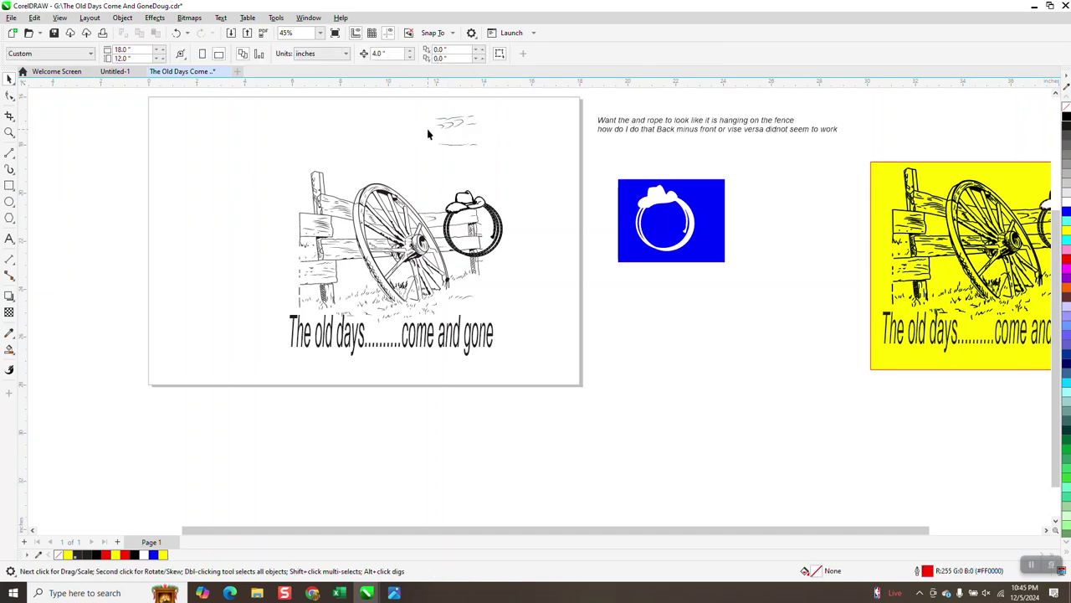
mouse_move(470, 154)
mouse_down()
mouse_move(514, 191)
mouse_move(455, 180)
mouse_up()
click(10, 133)
click(554, 270)
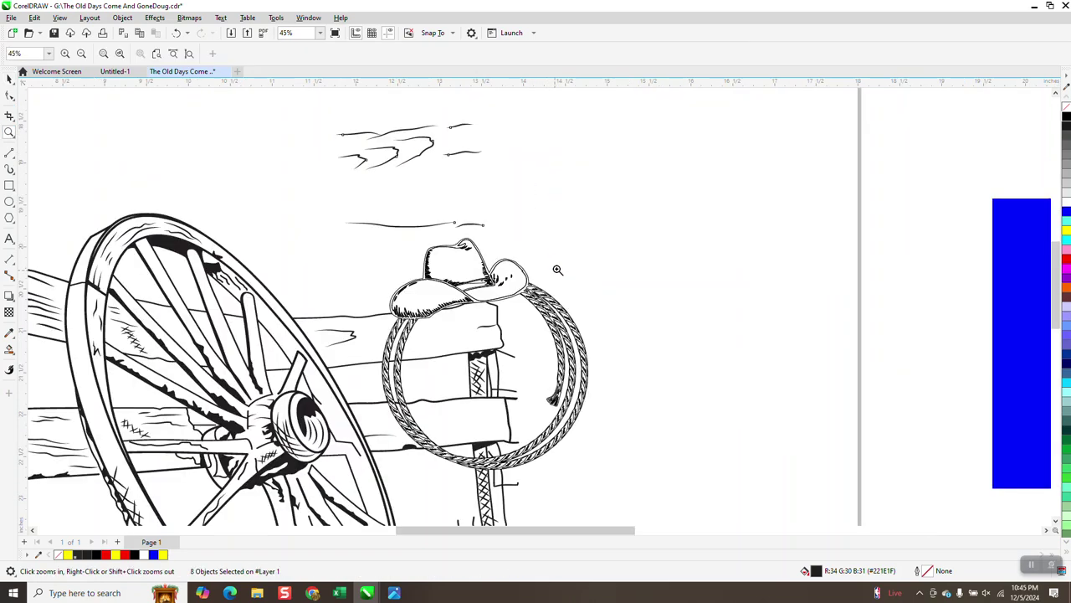
click(10, 78)
click(333, 133)
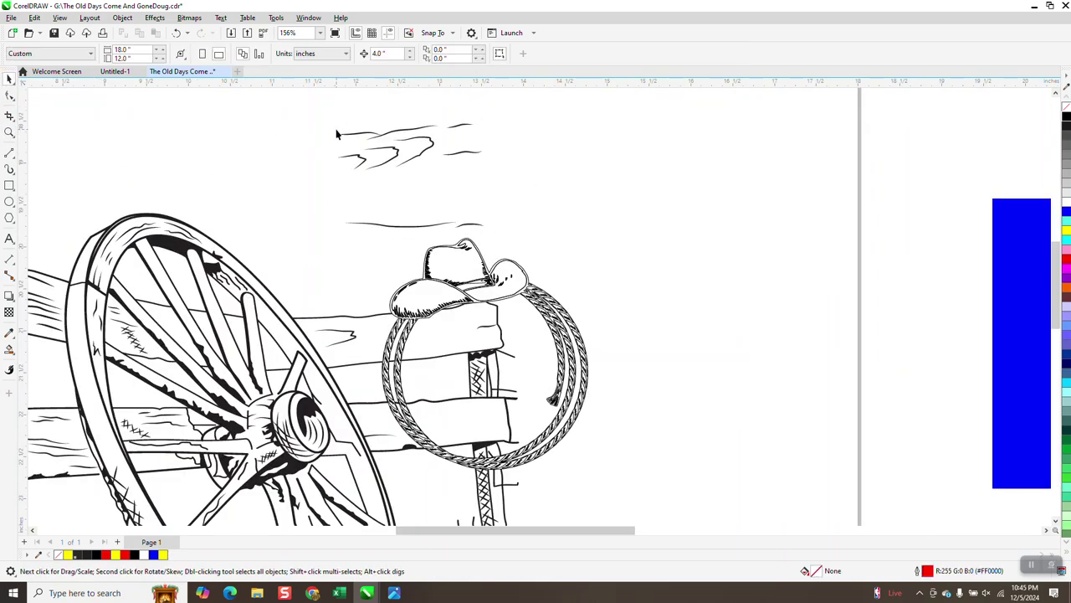
Step: Place the curved knot lines on the fence boards inside the rope loop and the short grain line on the upper board beside the wheel
drag(421, 156, 473, 332)
mouse_move(388, 166)
mouse_down()
mouse_move(410, 353)
mouse_move(461, 430)
mouse_move(488, 427)
mouse_move(360, 168)
mouse_move(446, 310)
mouse_move(443, 353)
mouse_move(436, 346)
mouse_up()
drag(466, 159, 442, 197)
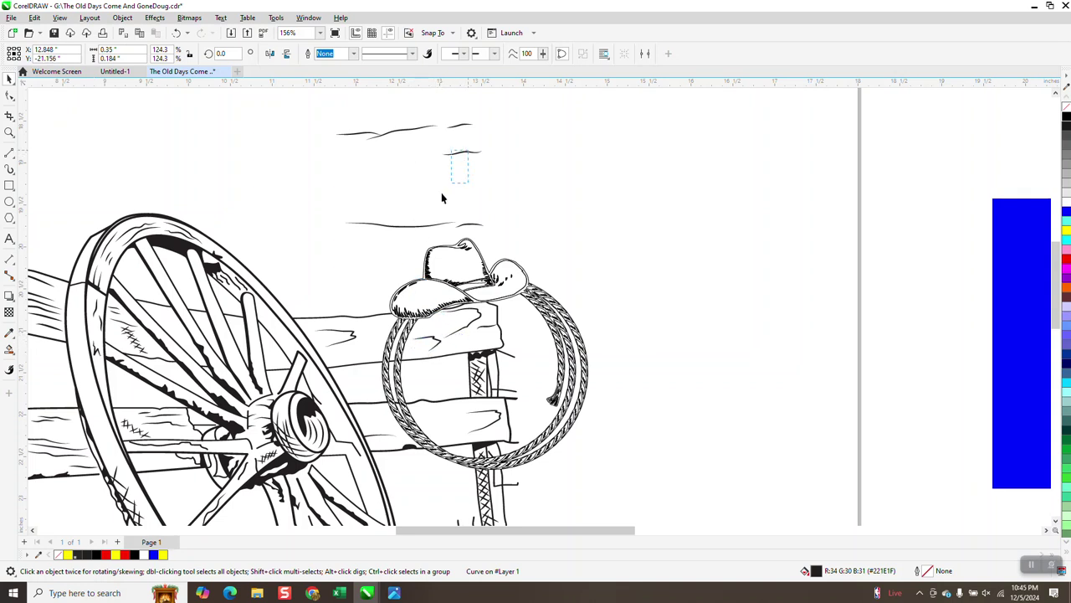
drag(372, 341, 372, 339)
drag(466, 158, 377, 326)
Step: Shrink the long wavy grain line to about 0.62 inches wide on the upper board and move the short top line onto the lower board
click(416, 132)
click(441, 125)
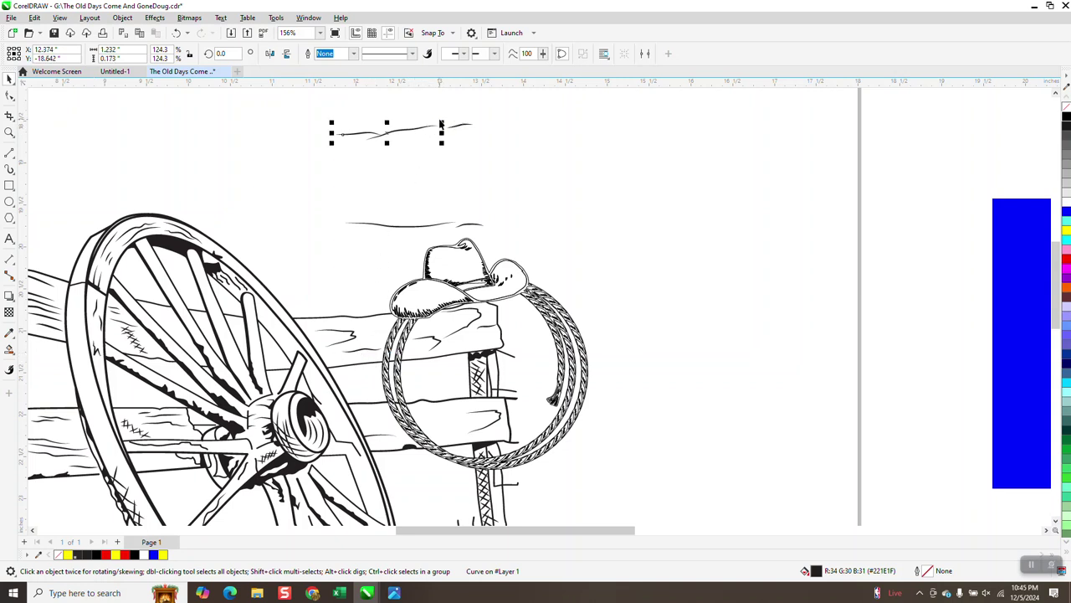
mouse_move(444, 121)
mouse_down()
mouse_move(430, 136)
mouse_move(366, 143)
mouse_move(393, 163)
mouse_move(390, 148)
mouse_move(447, 274)
mouse_move(461, 347)
mouse_move(473, 344)
mouse_up()
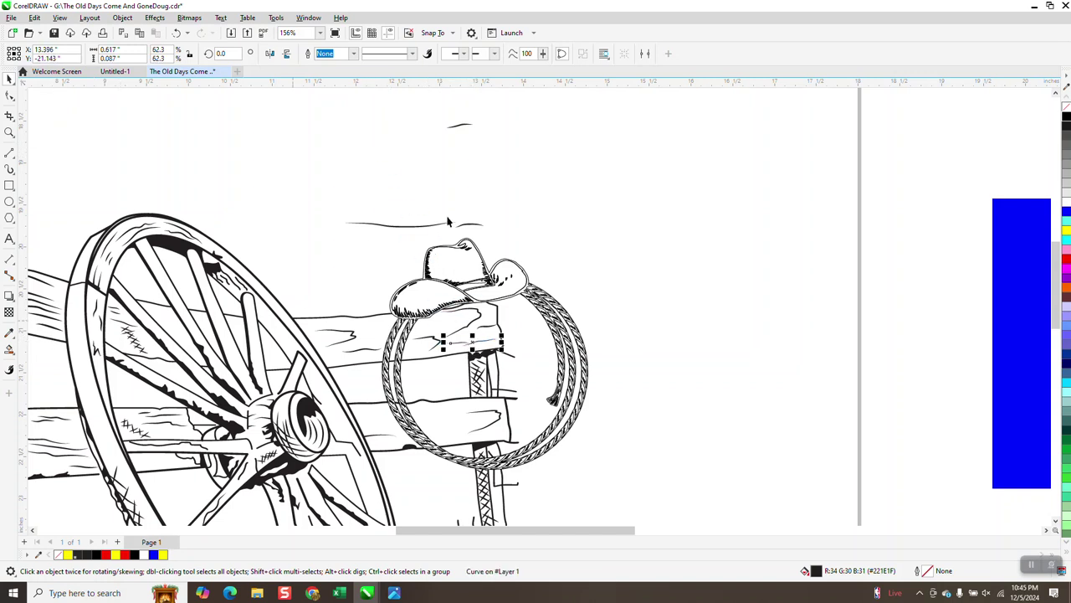
mouse_move(473, 343)
mouse_down()
mouse_move(435, 385)
mouse_move(444, 418)
mouse_up()
Step: Place the remaining long grain line on the lower board at about 0.58 inches wide and the last short line beneath it
mouse_move(386, 226)
mouse_down()
mouse_move(441, 352)
mouse_move(439, 384)
mouse_move(449, 399)
mouse_move(507, 396)
mouse_move(494, 405)
mouse_up()
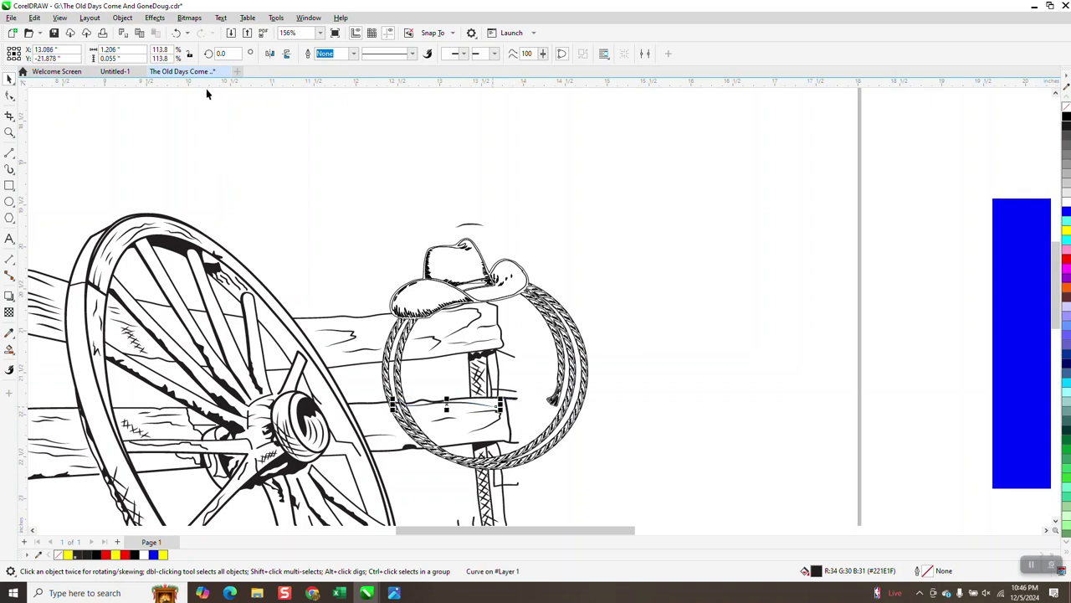
click(176, 33)
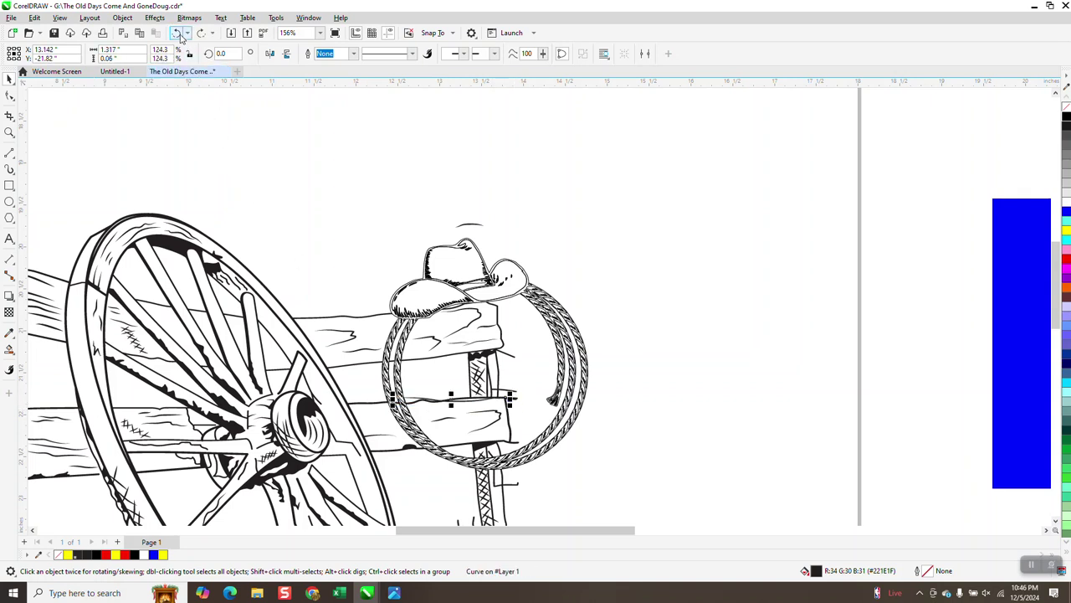
click(178, 34)
mouse_move(459, 221)
mouse_down()
mouse_move(393, 222)
mouse_move(409, 293)
mouse_move(459, 390)
mouse_move(445, 409)
mouse_up()
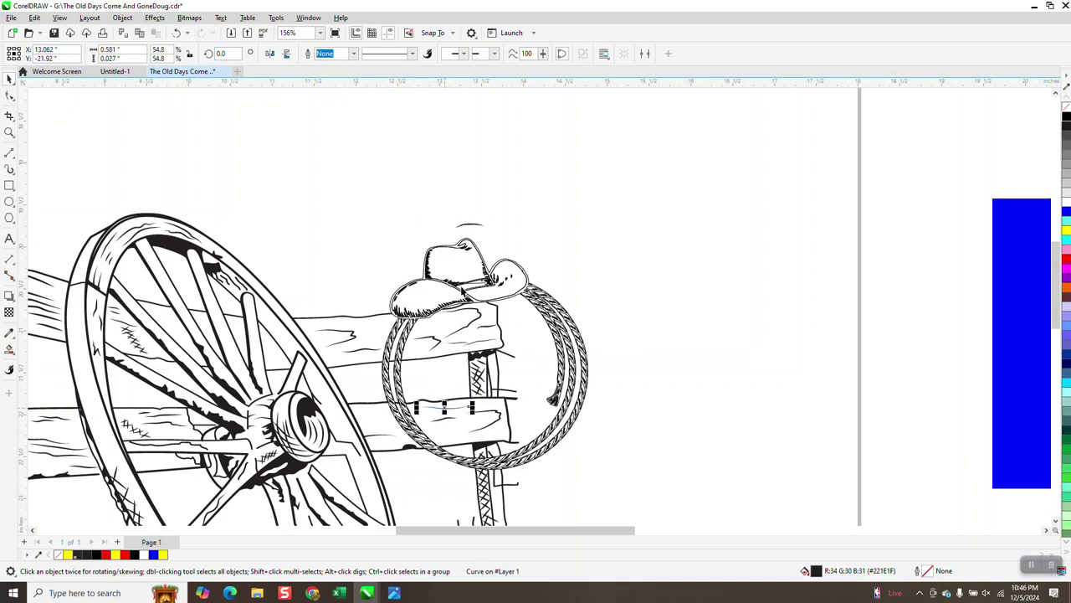
mouse_move(470, 226)
mouse_down()
mouse_move(492, 368)
mouse_move(458, 433)
mouse_up()
click(627, 262)
scroll(361, 177, down, 3)
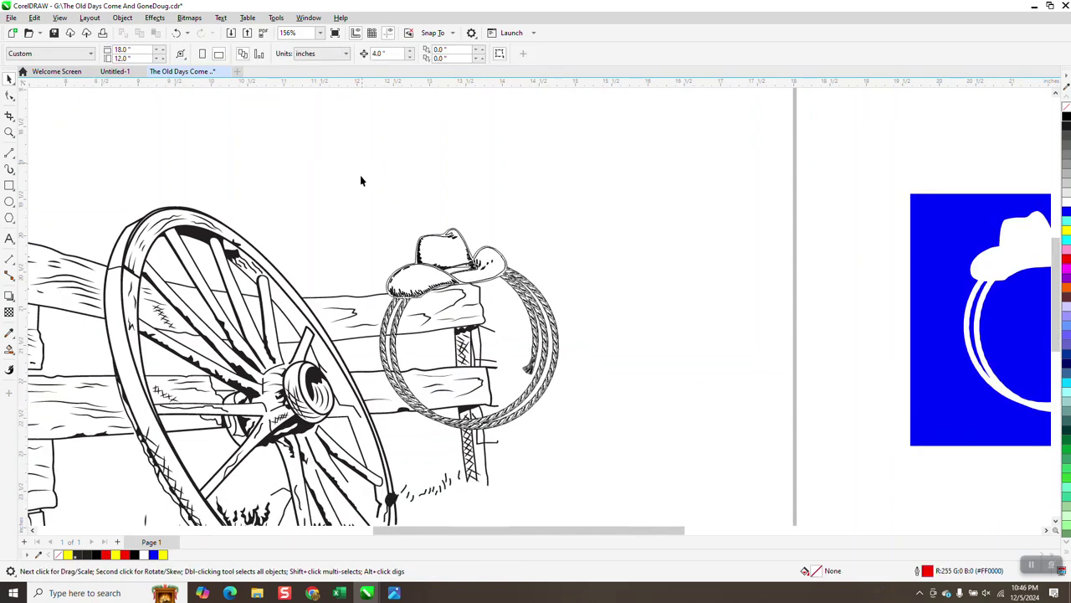
Step: Draw a rectangle about 10.75 by 8.01 inches around the whole drawing and its caption, and fill it with yellow
scroll(498, 267, down, 1)
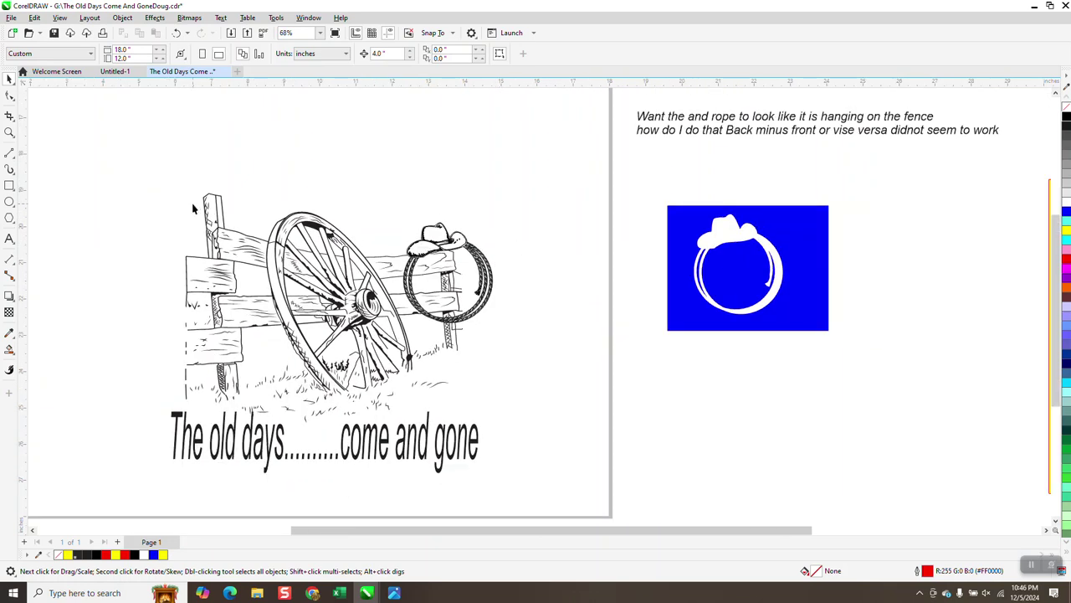
click(9, 185)
mouse_move(146, 183)
mouse_down()
mouse_move(149, 220)
mouse_move(536, 475)
mouse_up()
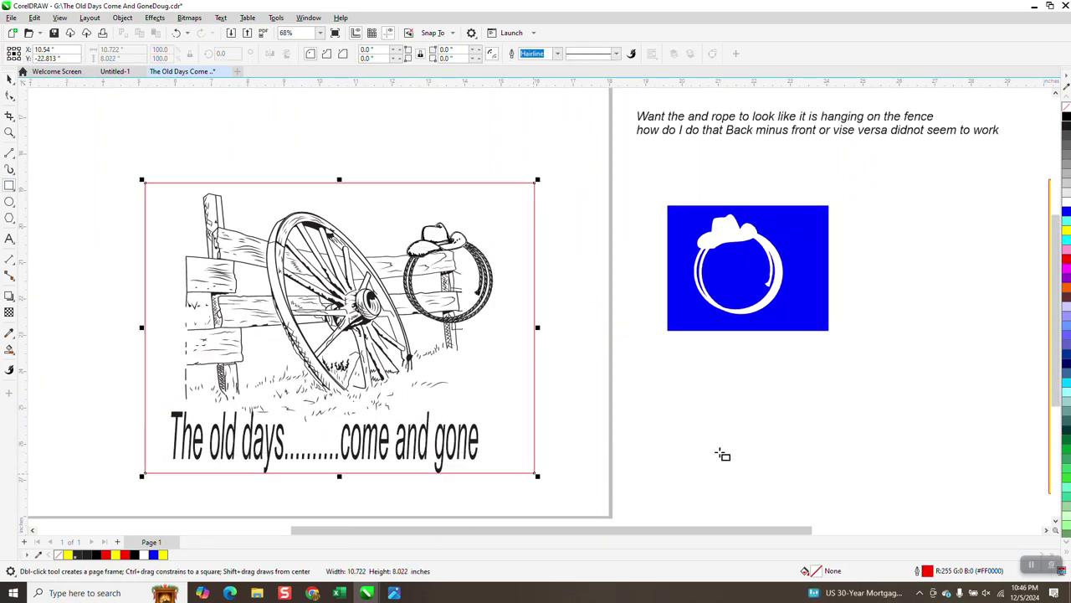
click(1066, 231)
Step: Send the yellow rectangle to the back of the page behind the drawing
click(122, 17)
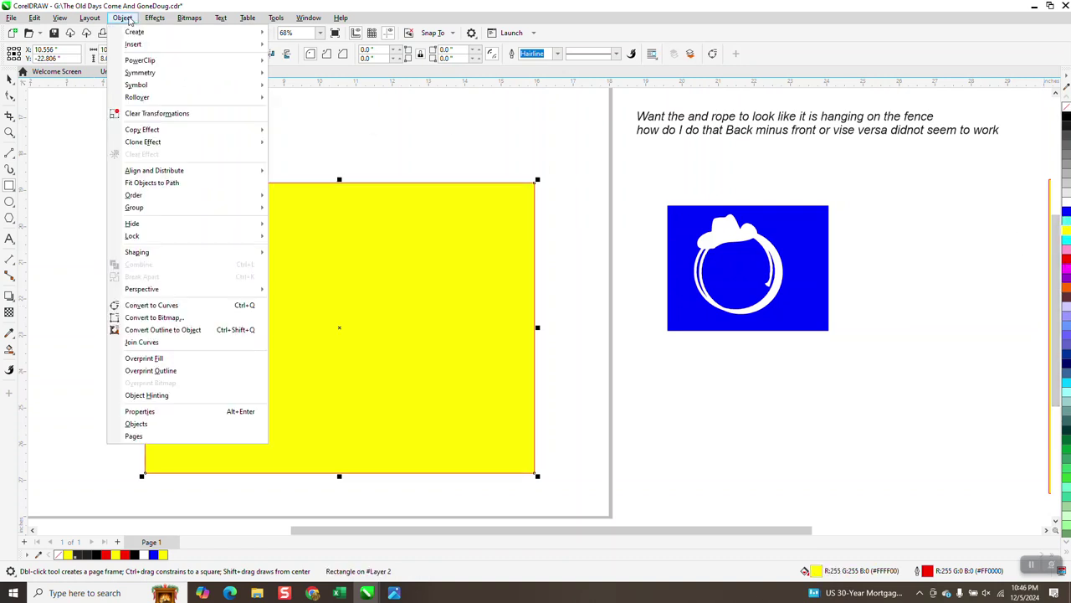
mouse_move(166, 195)
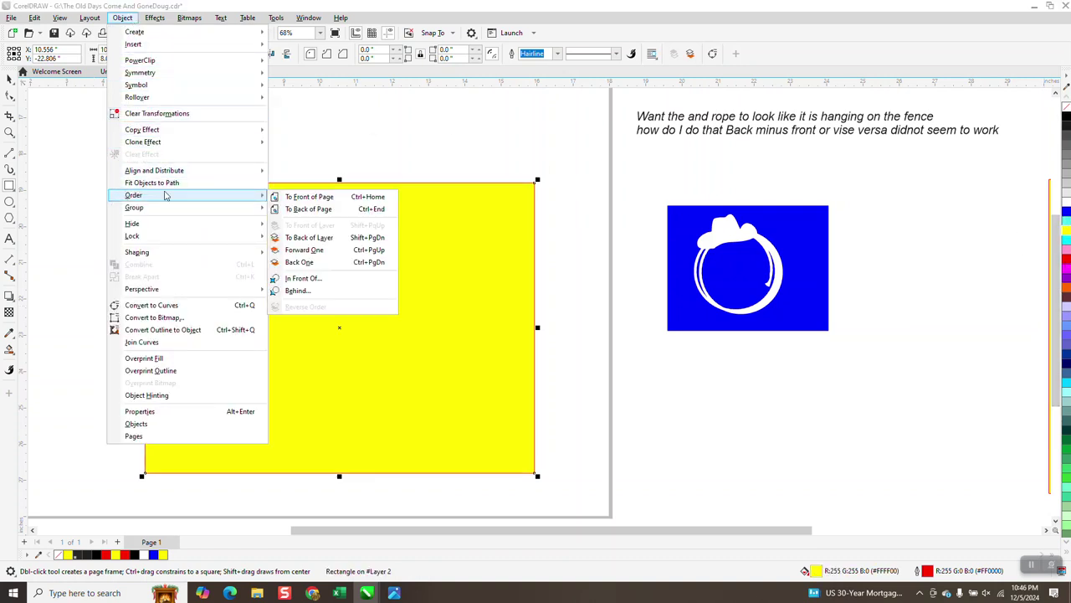
click(292, 209)
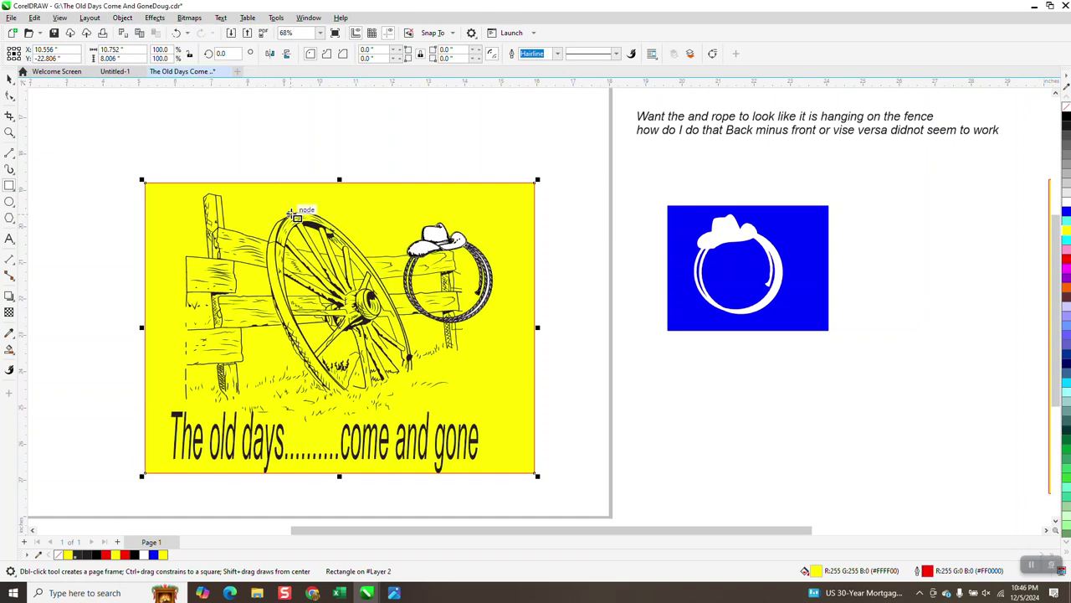
Step: Examine the hat, rope and fence lines up close against the yellow background, including where the rope crosses the boards
click(10, 134)
drag(387, 227, 526, 333)
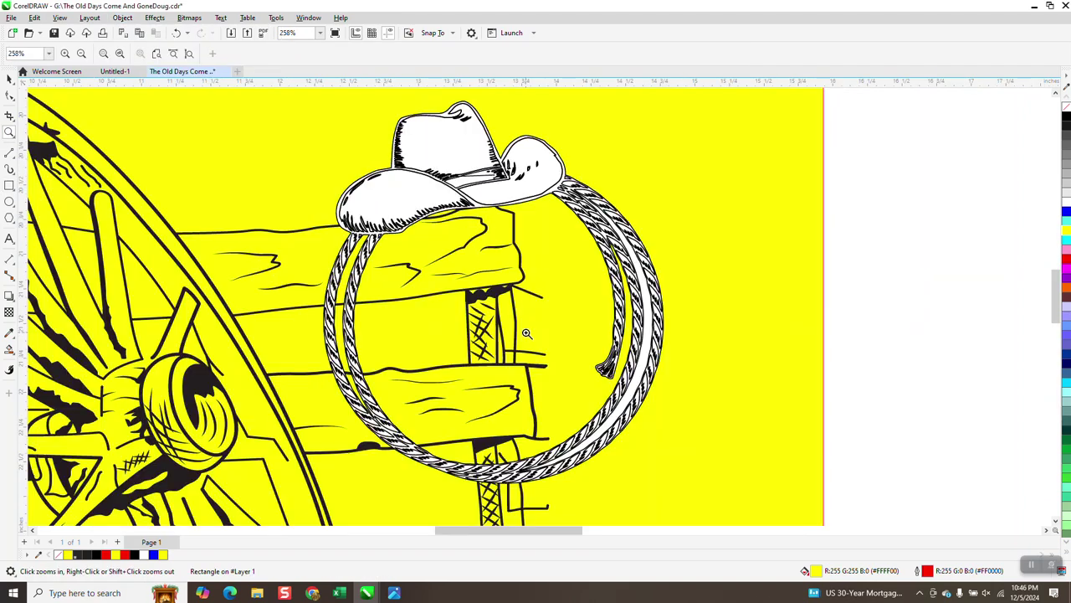
drag(409, 342, 408, 340)
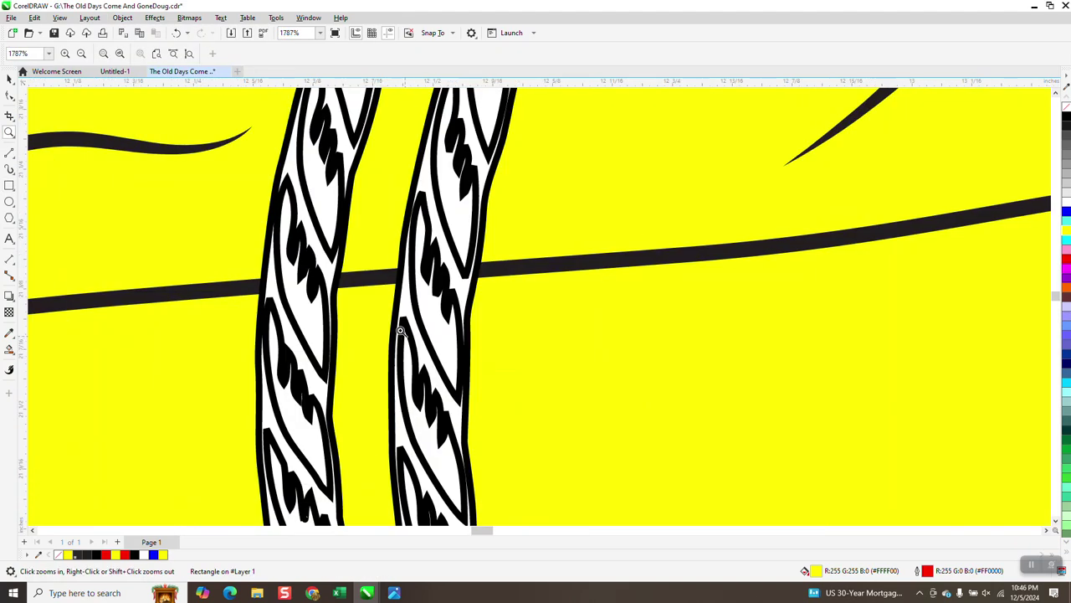
right_click(358, 304)
right_click(327, 287)
right_click(328, 287)
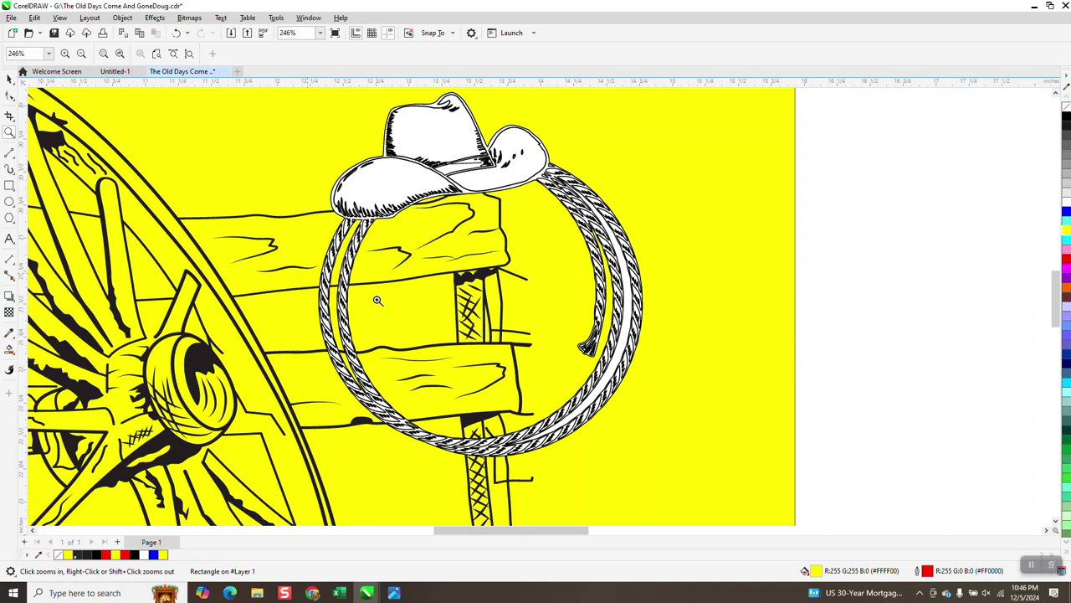
scroll(377, 300, up, 6)
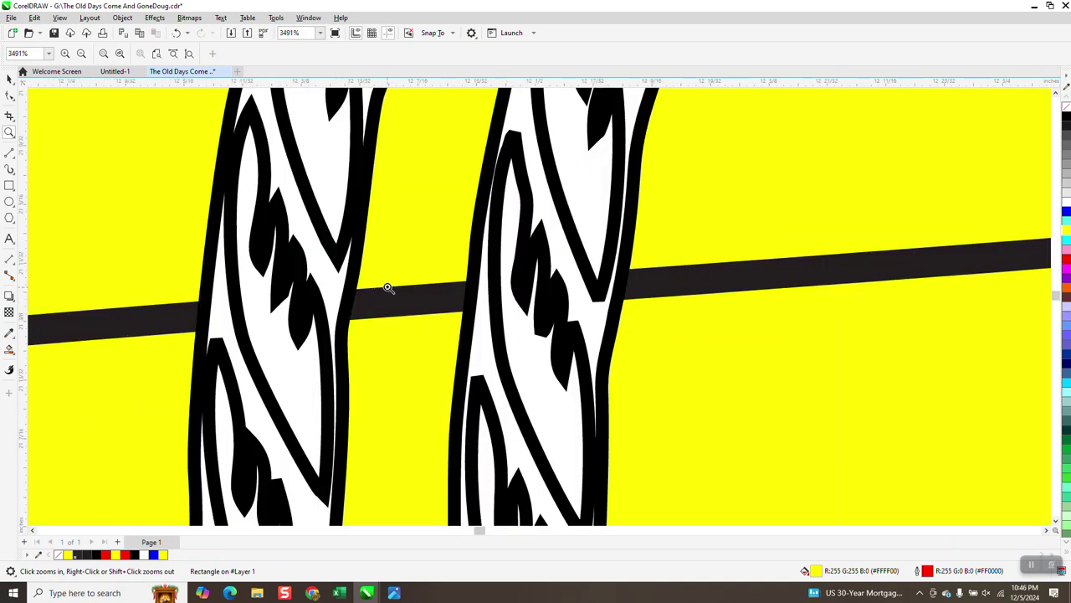
scroll(388, 287, down, 5)
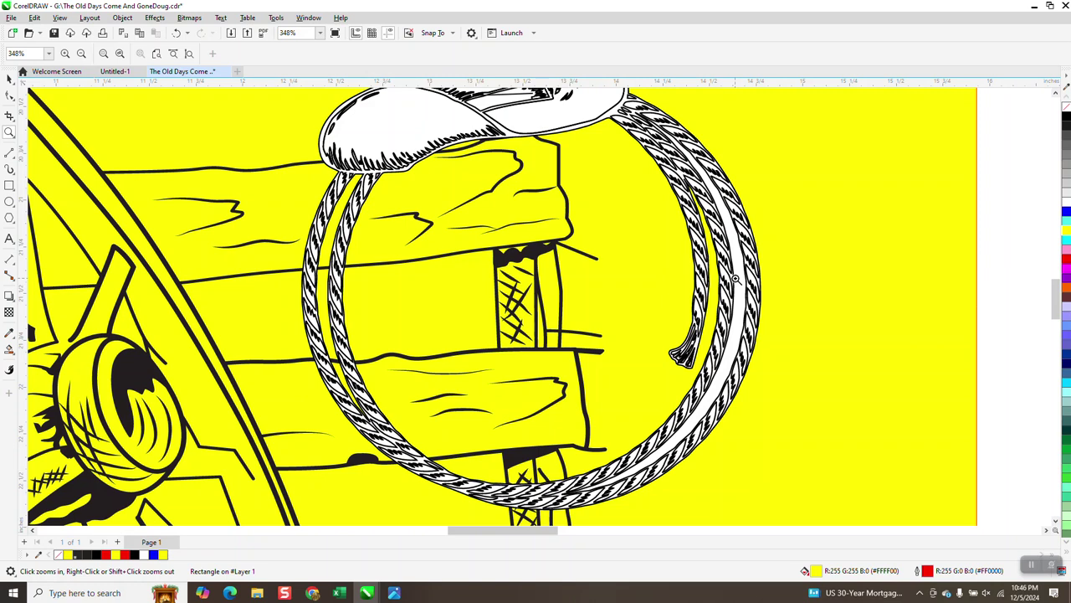
scroll(738, 278, down, 1)
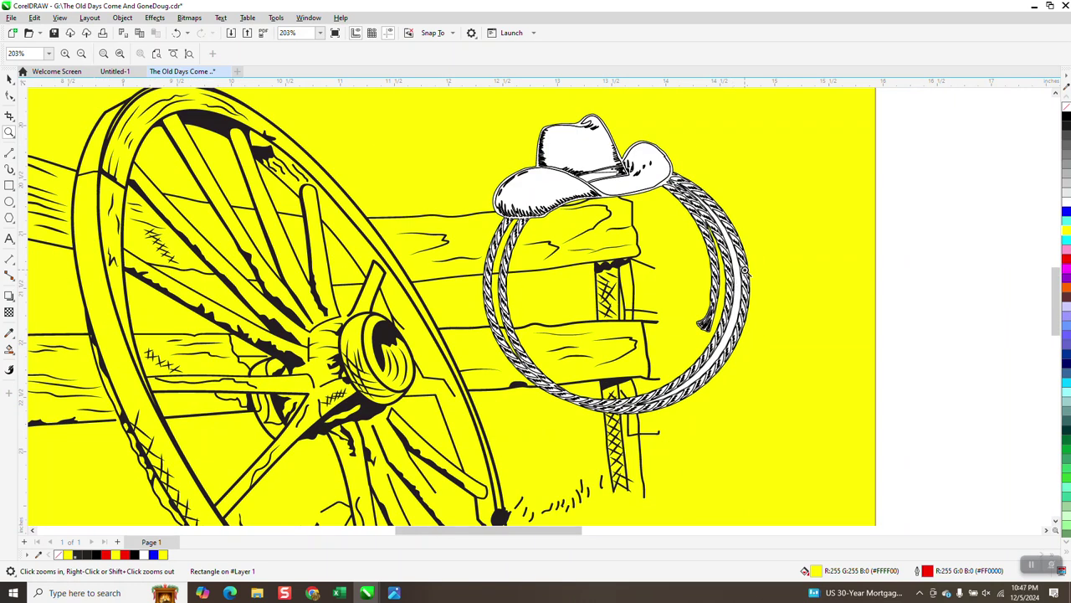
scroll(743, 268, down, 3)
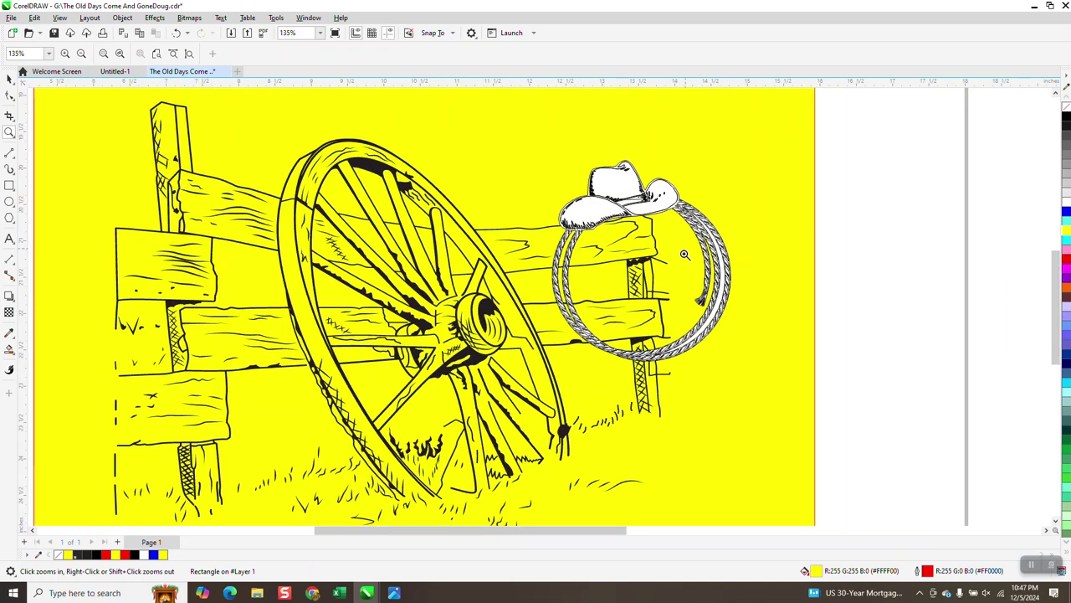
scroll(653, 260, down, 1)
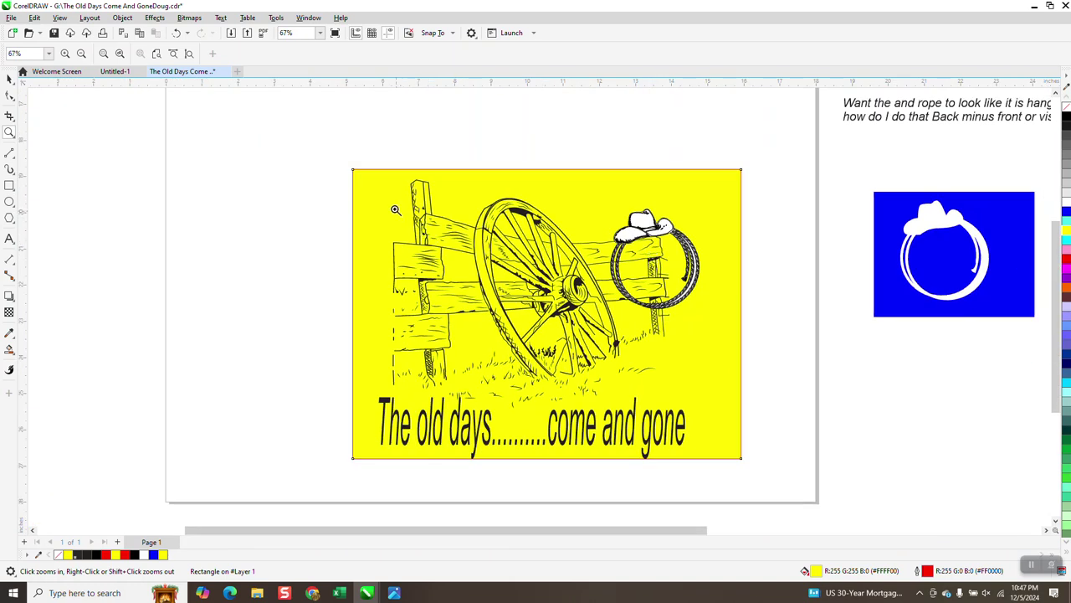
Step: Delete the yellow background rectangle and group the whole drawing together with its caption
click(9, 78)
click(355, 169)
click(355, 169)
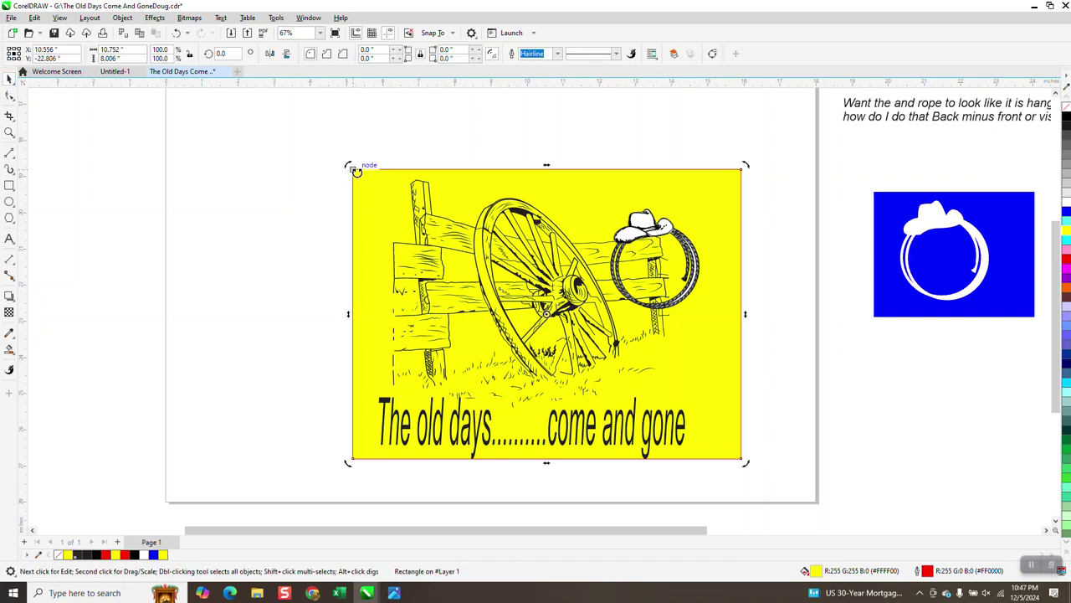
key(Delete)
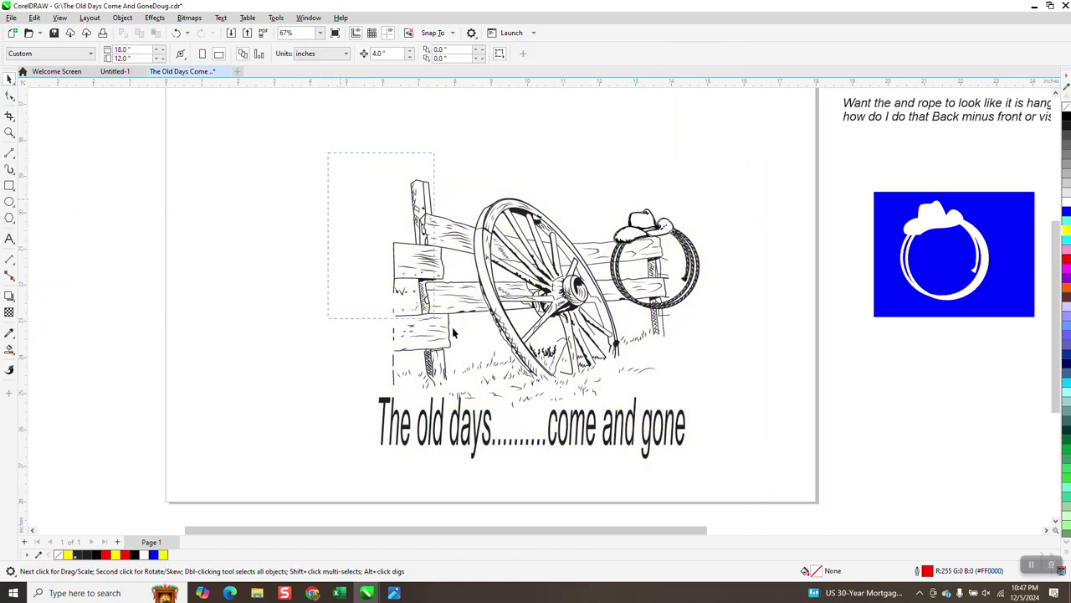
key(ctrl+a)
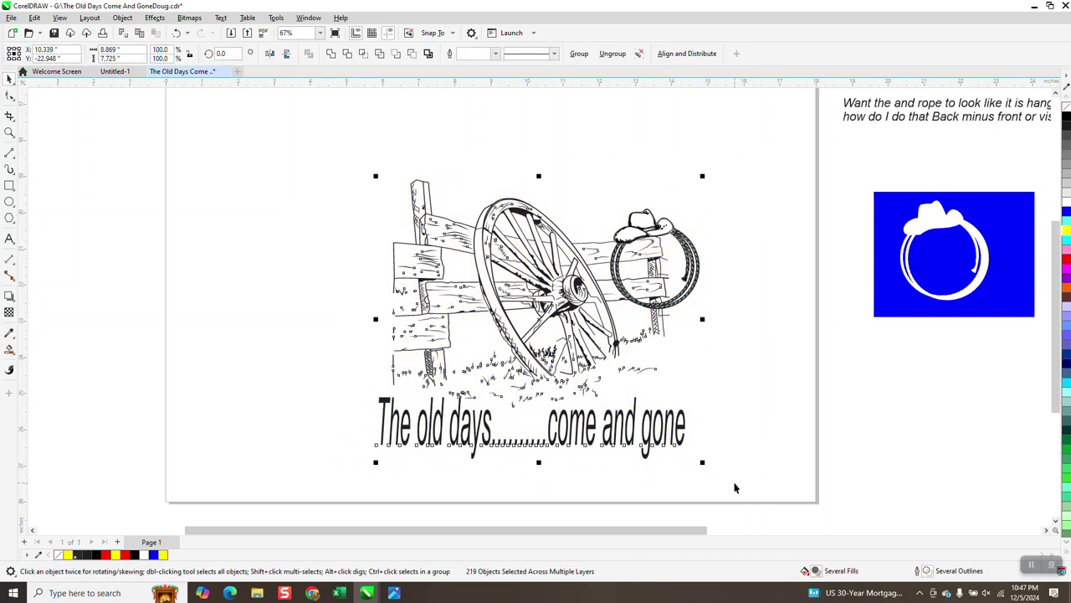
key(ctrl+g)
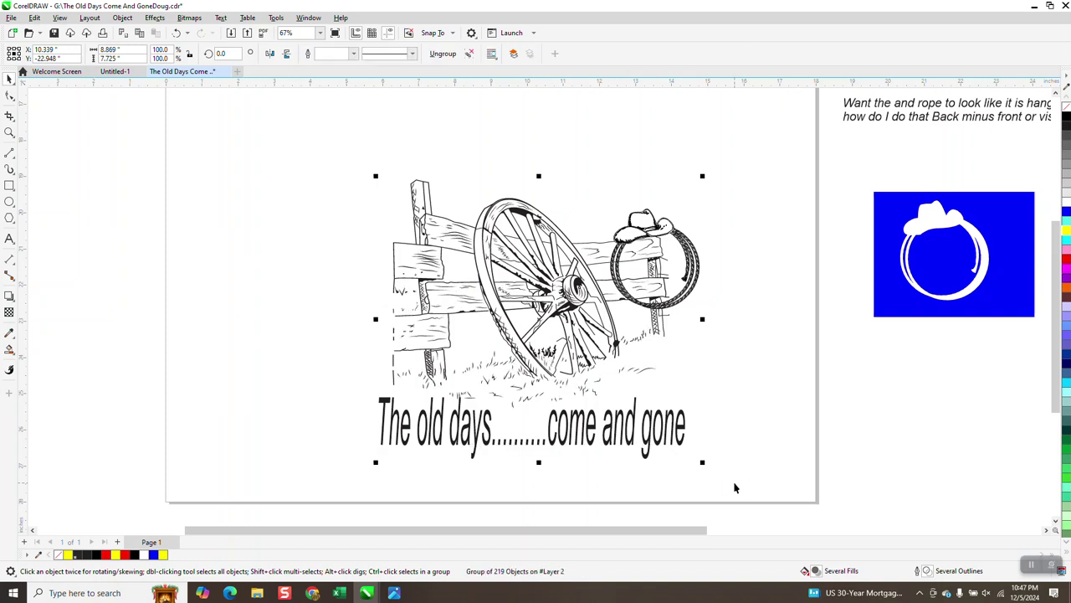
Step: Try shrinking the grouped drawing and caption to check the line weights, and undo the changes
drag(706, 177, 318, 164)
click(9, 132)
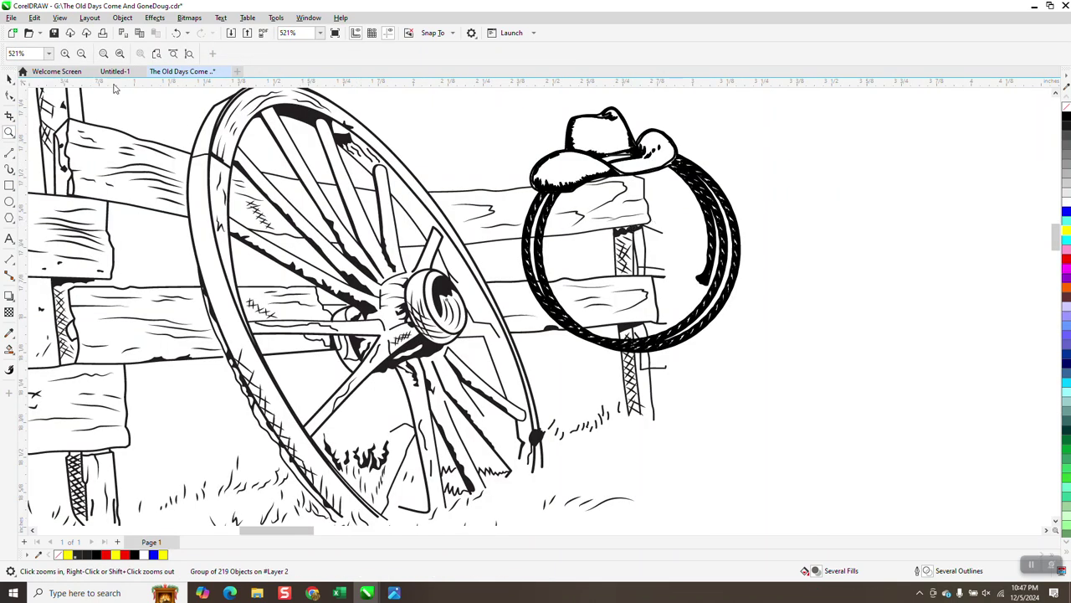
click(177, 33)
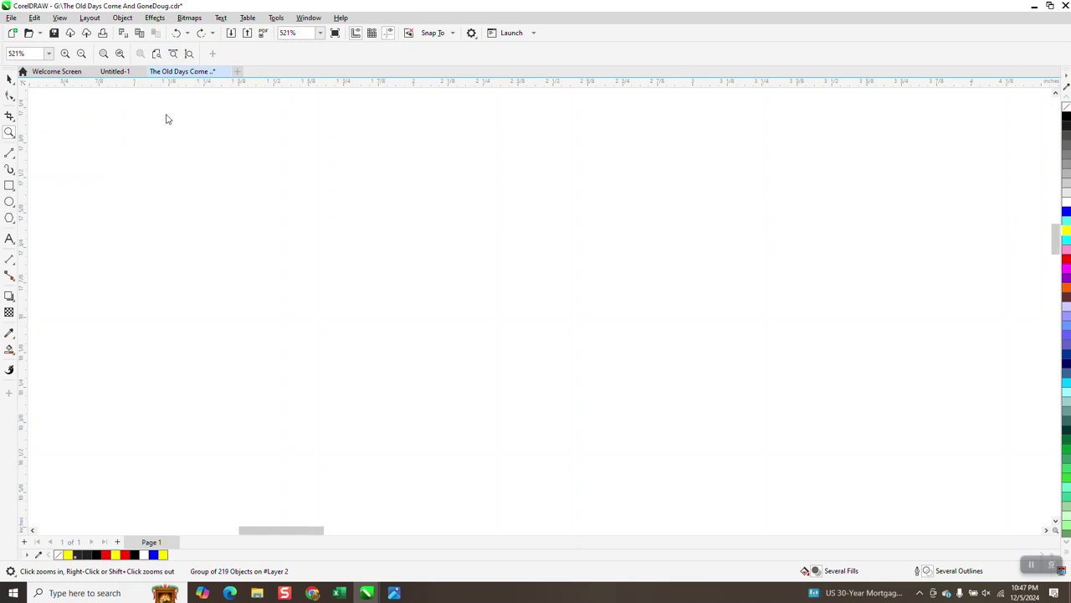
scroll(249, 198, down, 6)
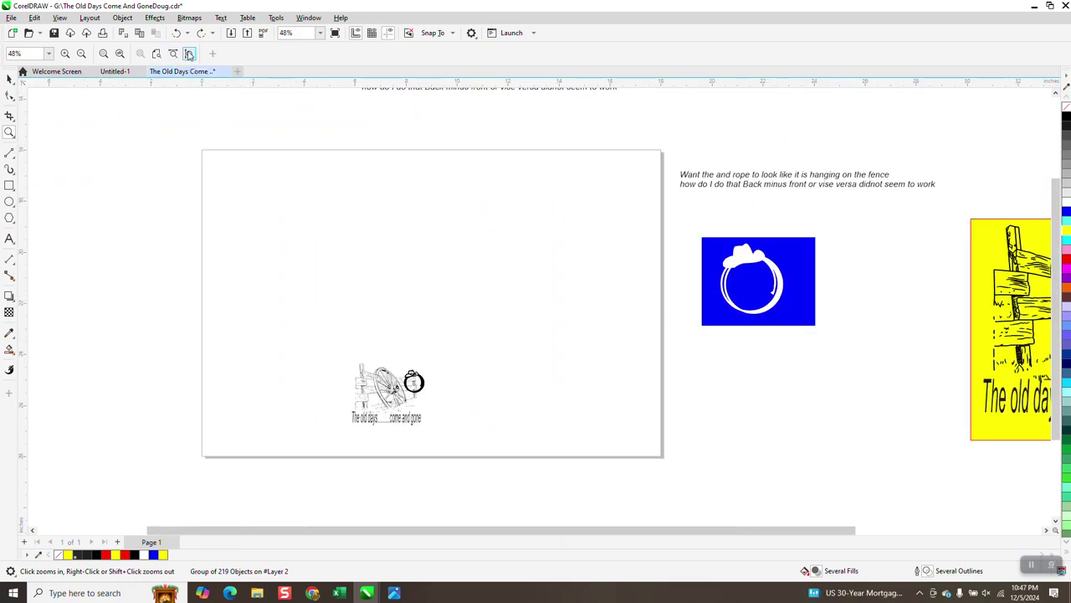
click(200, 33)
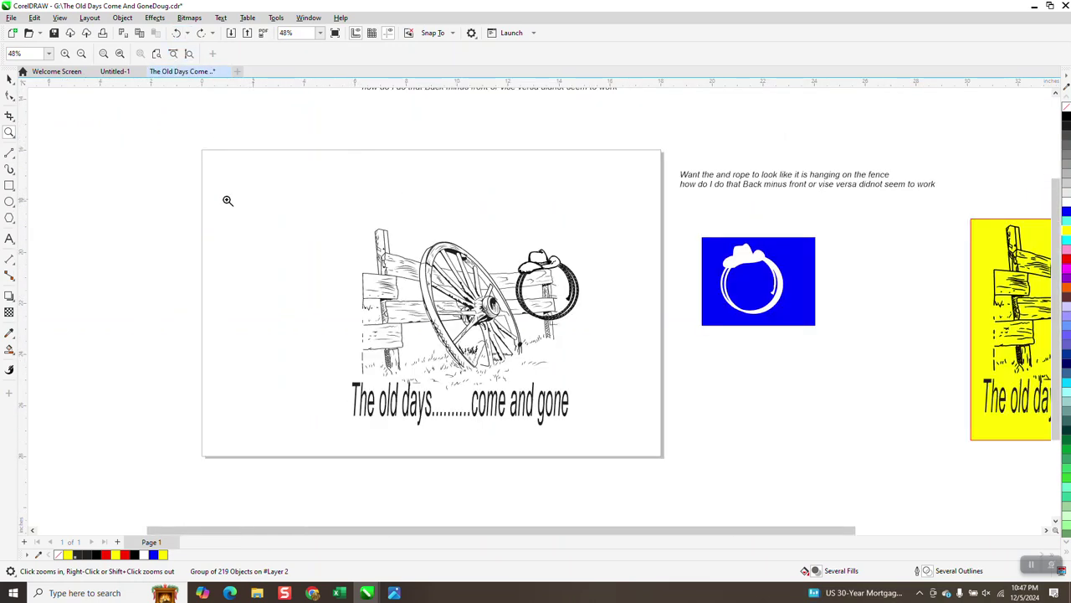
Step: Ungroup all objects in the full-size drawing and caption group
click(9, 78)
drag(335, 201, 634, 455)
click(128, 22)
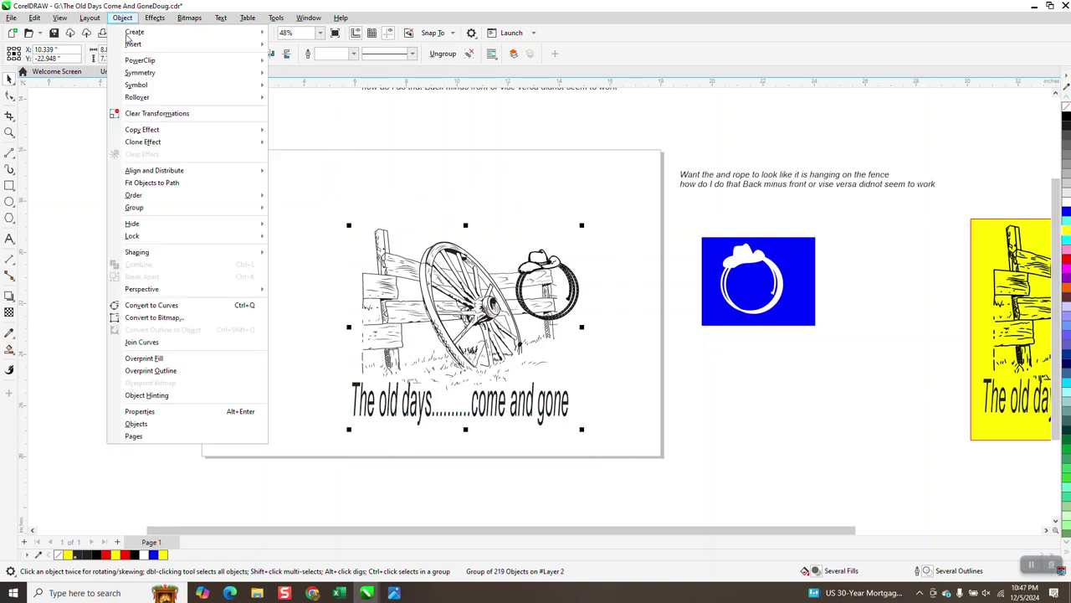
mouse_move(155, 198)
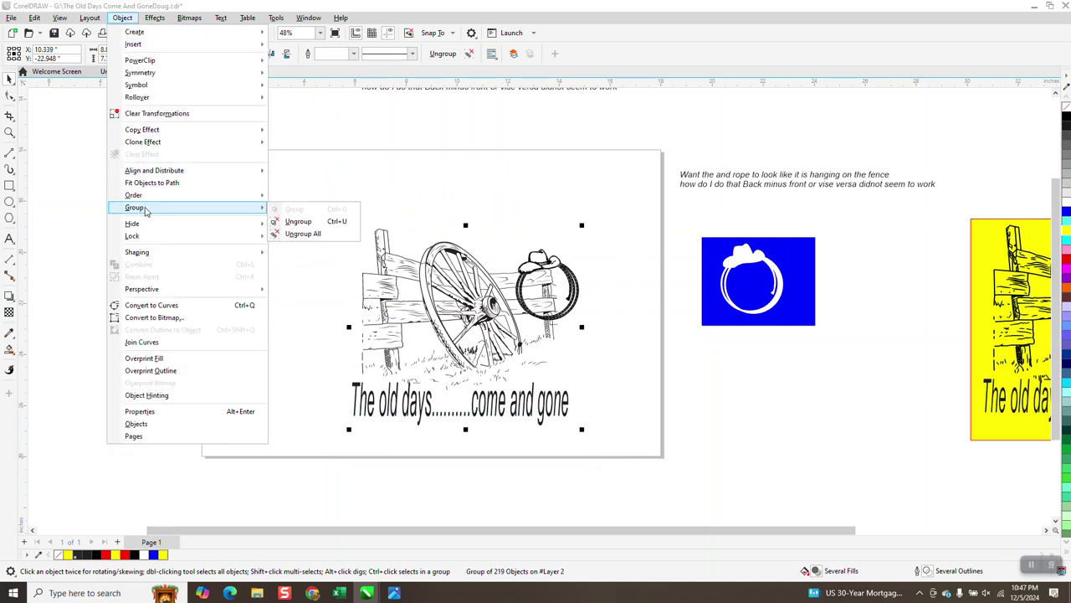
click(305, 233)
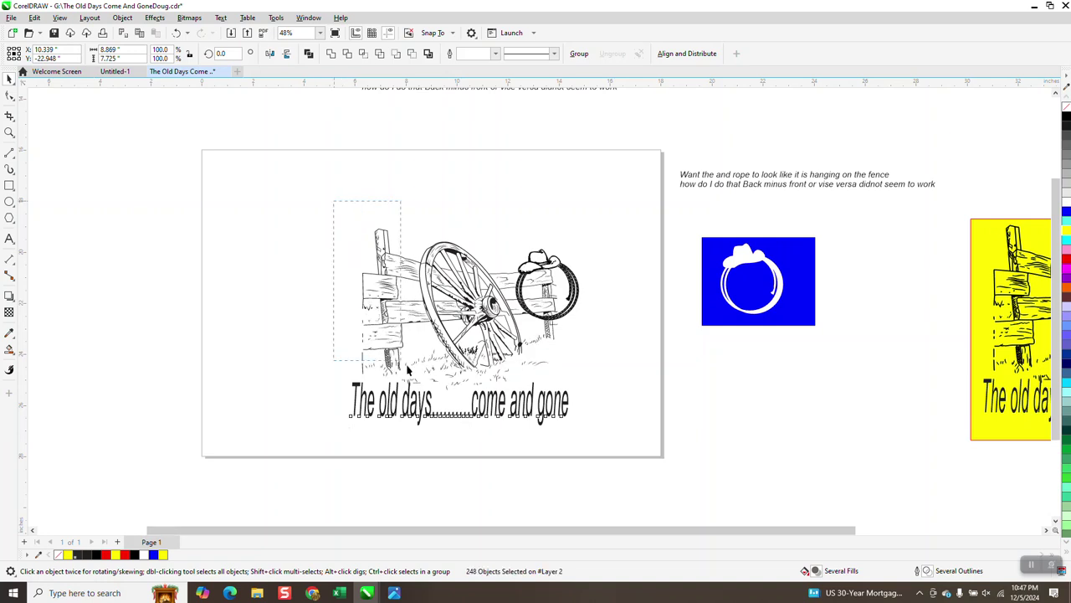
Step: Move the caption "The old days..........come and gone" straight down below the page, away from the drawing
click(574, 400)
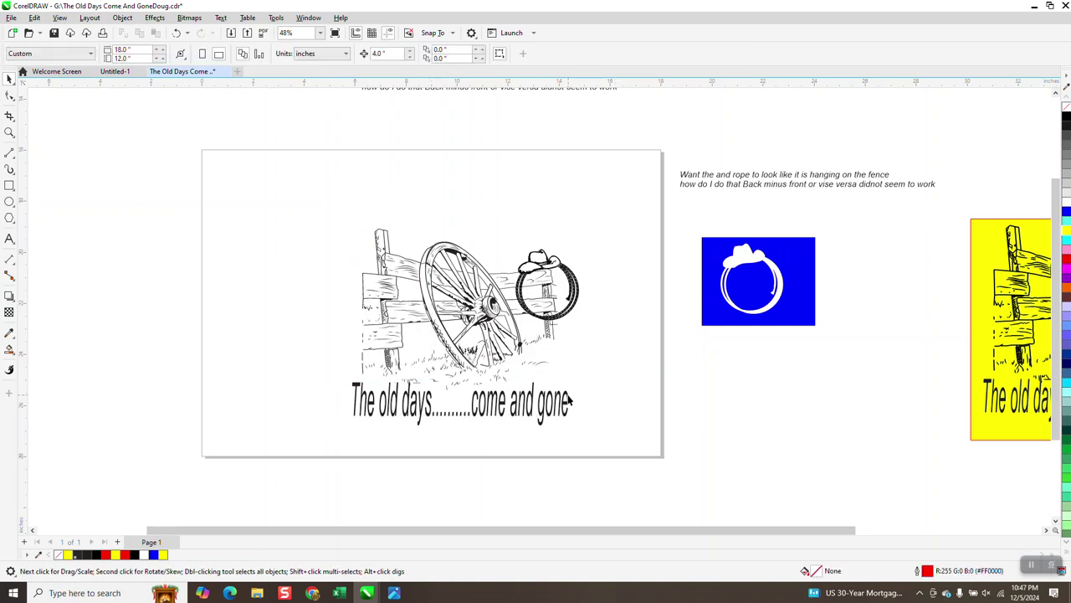
click(570, 400)
key(Down)
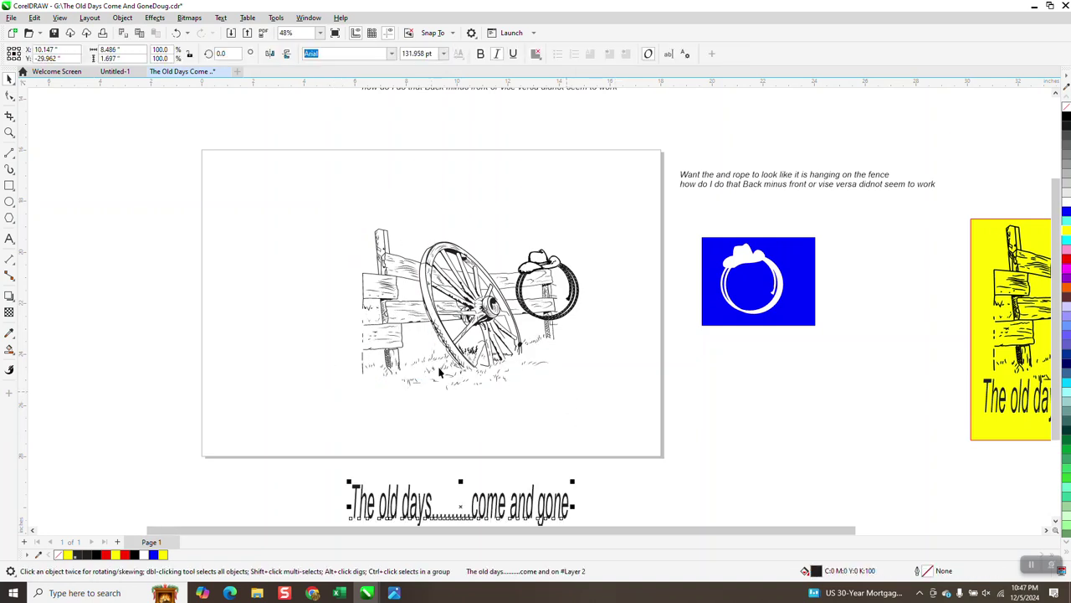
Step: Enable Scale with object for the outlines of every object in the drawing, excluding the caption
drag(308, 198, 657, 439)
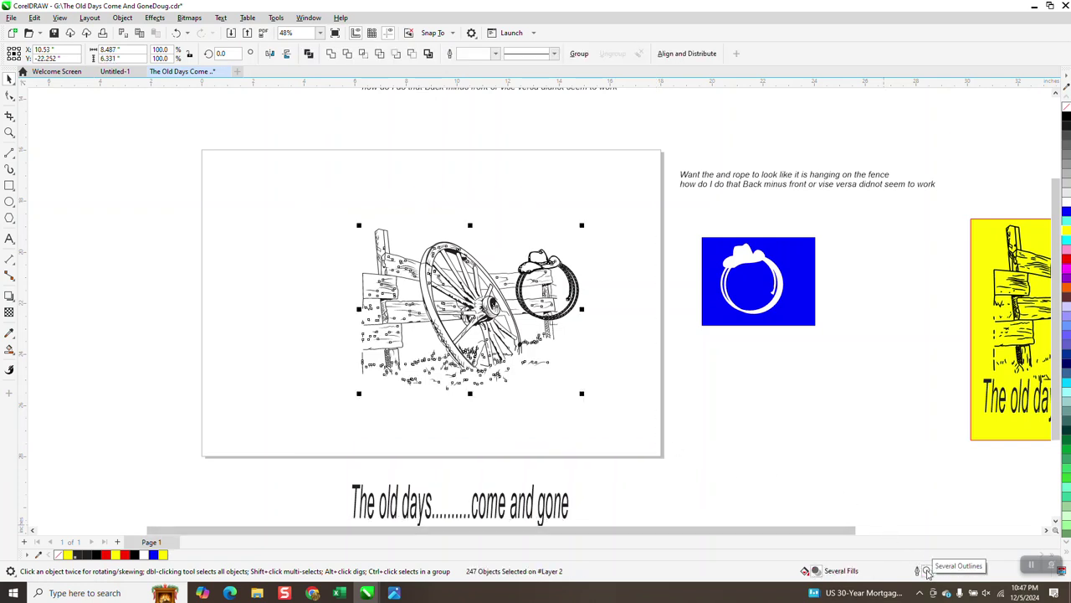
double_click(926, 571)
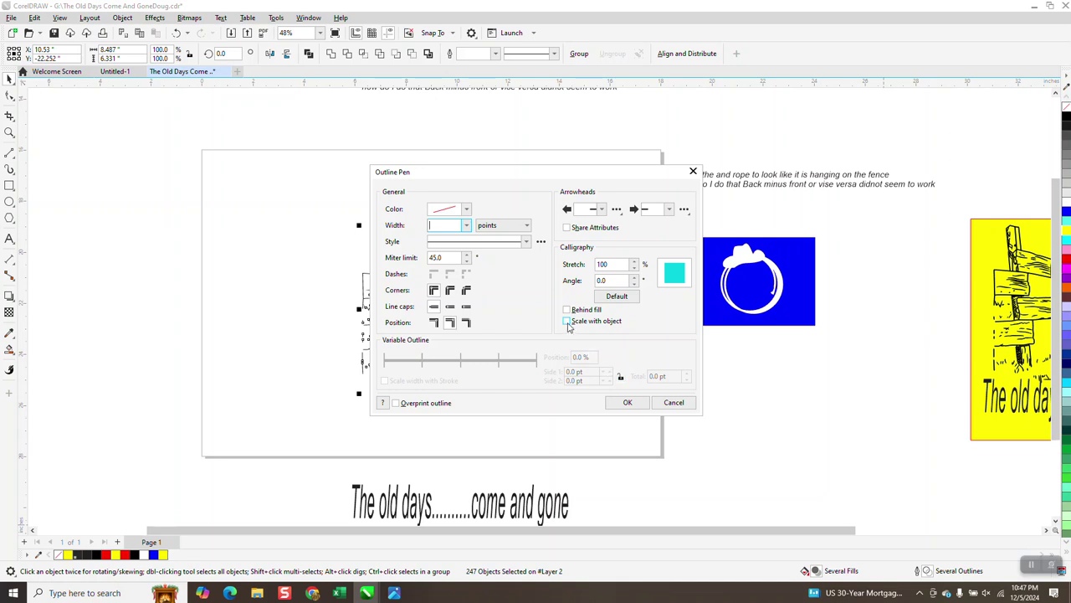
click(567, 322)
click(626, 401)
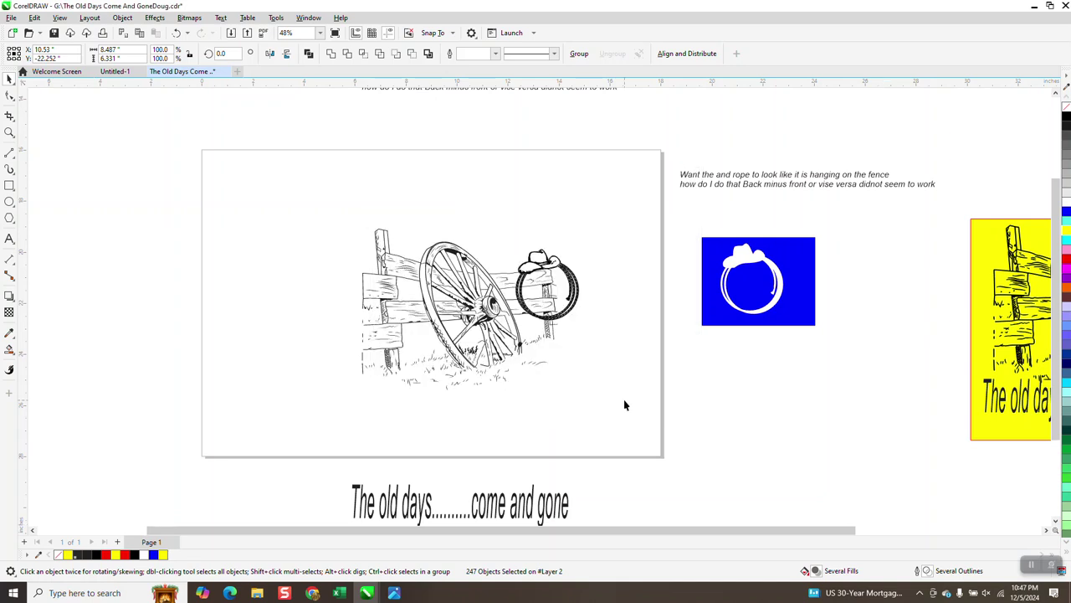
Step: Move the caption back up beneath the drawing and group the drawing and caption together
click(530, 497)
drag(530, 498, 529, 397)
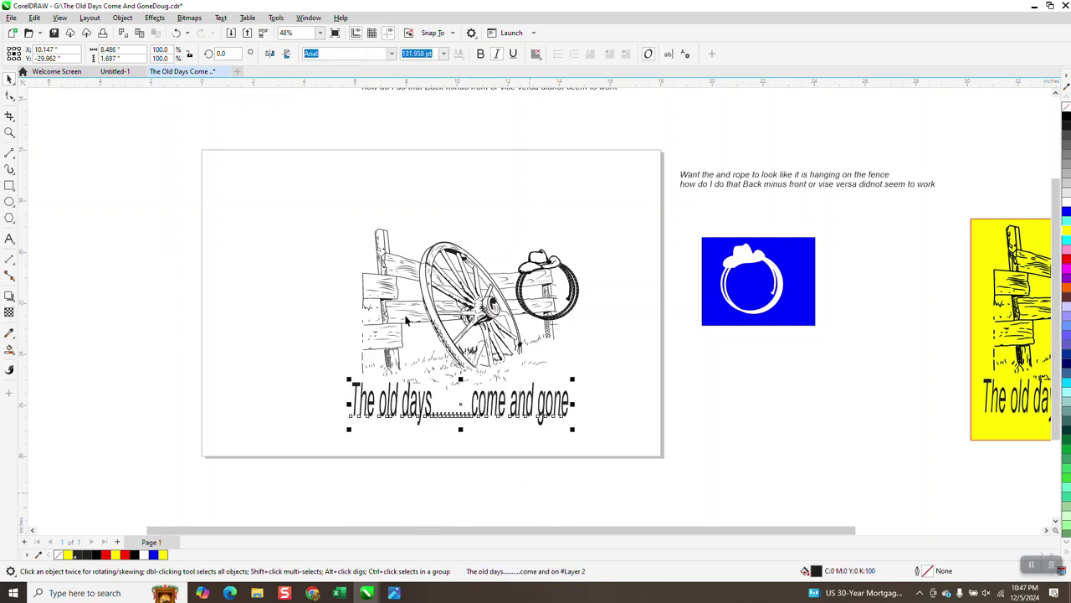
drag(304, 210, 671, 466)
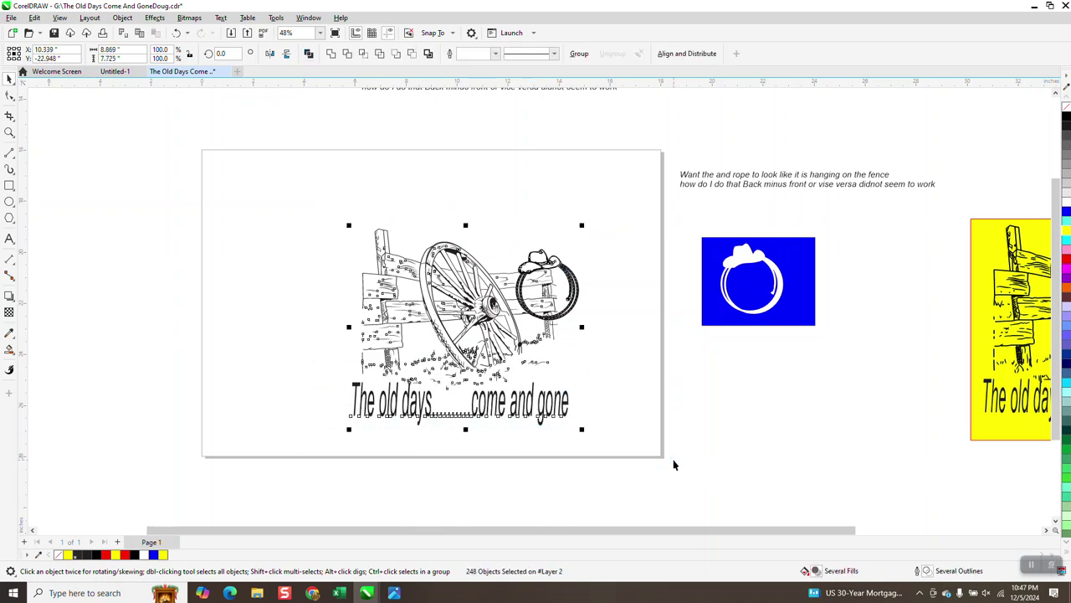
key(ctrl+g)
Step: Shrink the grouped drawing and caption to about 2.5 by 2.17 inches and inspect the hat and rope outlines
drag(582, 428, 421, 287)
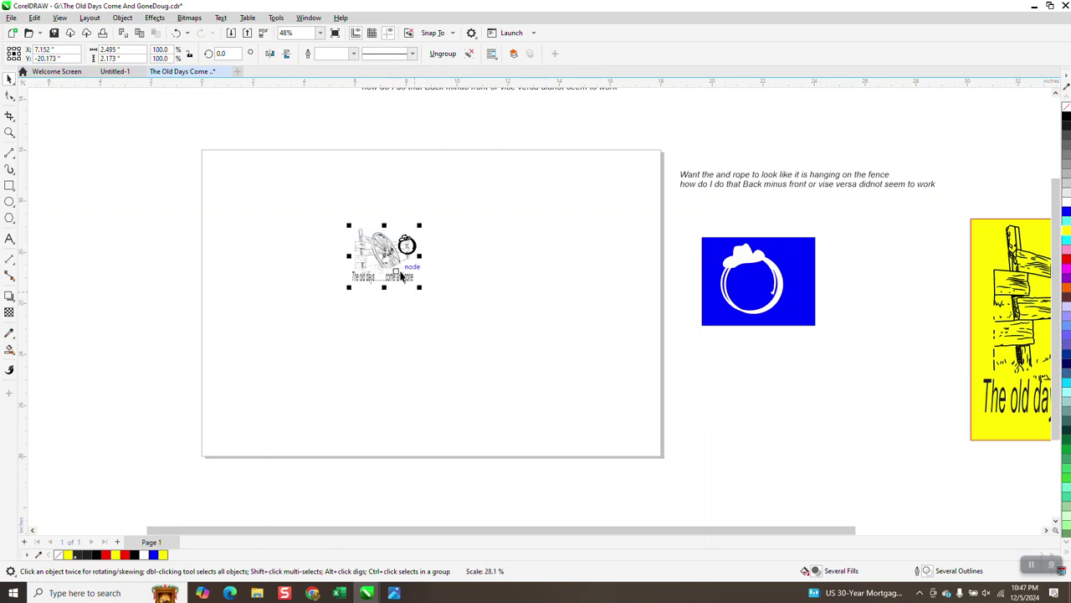
click(9, 132)
drag(377, 224, 436, 271)
scroll(477, 276, down, 1)
drag(472, 215, 684, 313)
scroll(462, 268, down, 2)
click(9, 78)
scroll(268, 227, down, 2)
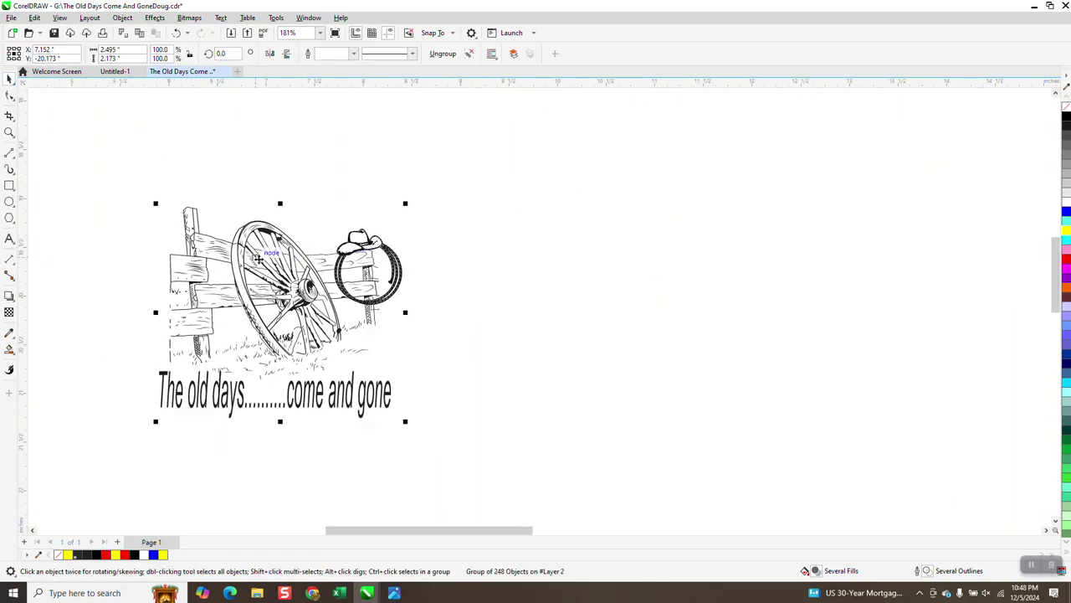
Step: Move the shrunken group into the upper-left corner of the page and inspect its line weights there
scroll(260, 259, down, 1)
scroll(284, 291, down, 1)
scroll(285, 293, down, 3)
drag(286, 297, 101, 201)
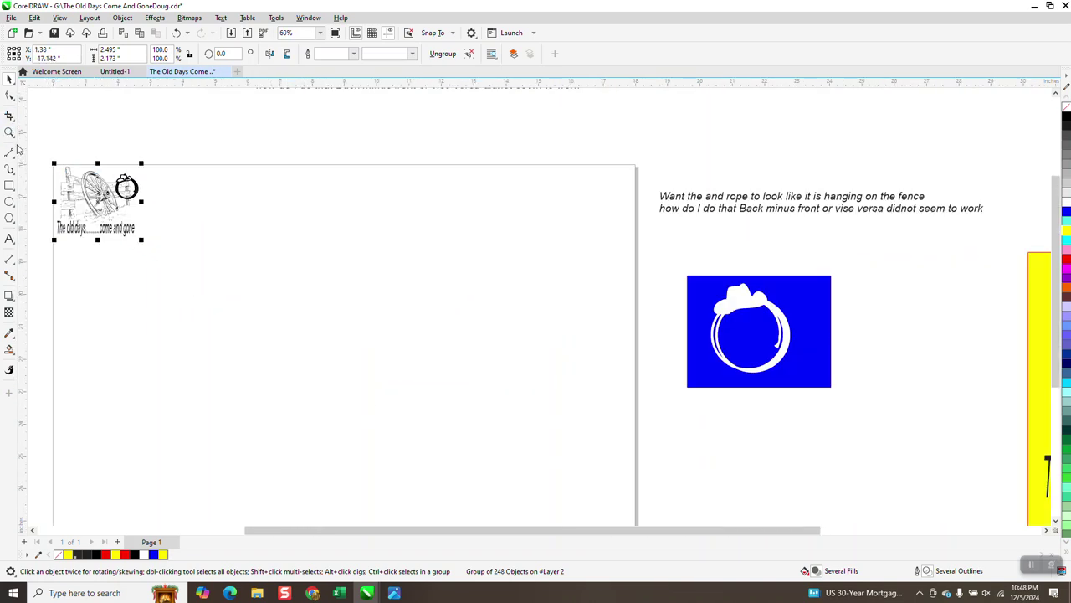
click(9, 133)
drag(53, 163, 202, 255)
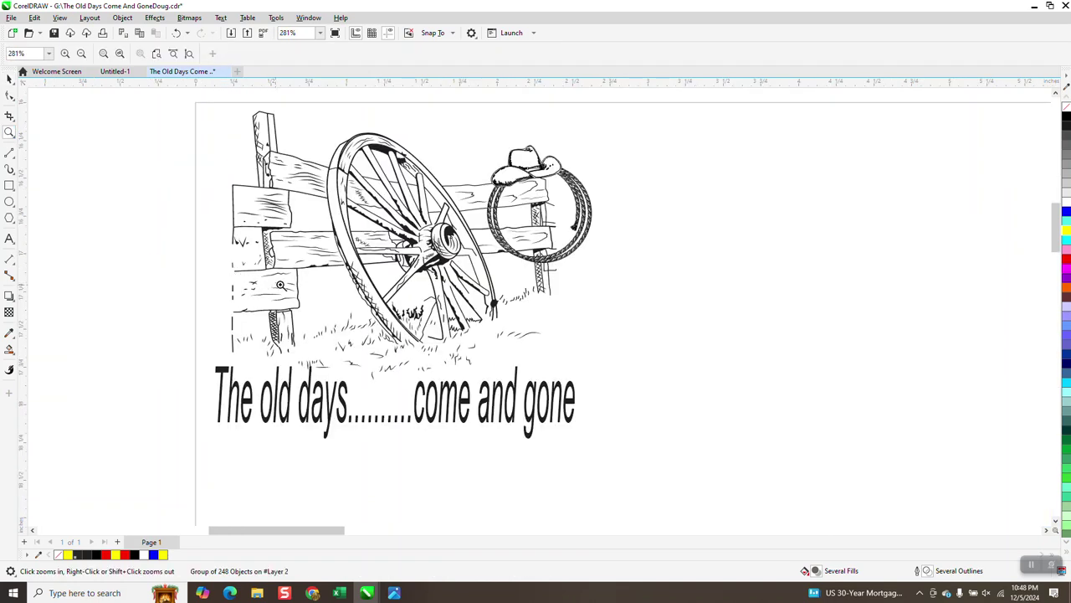